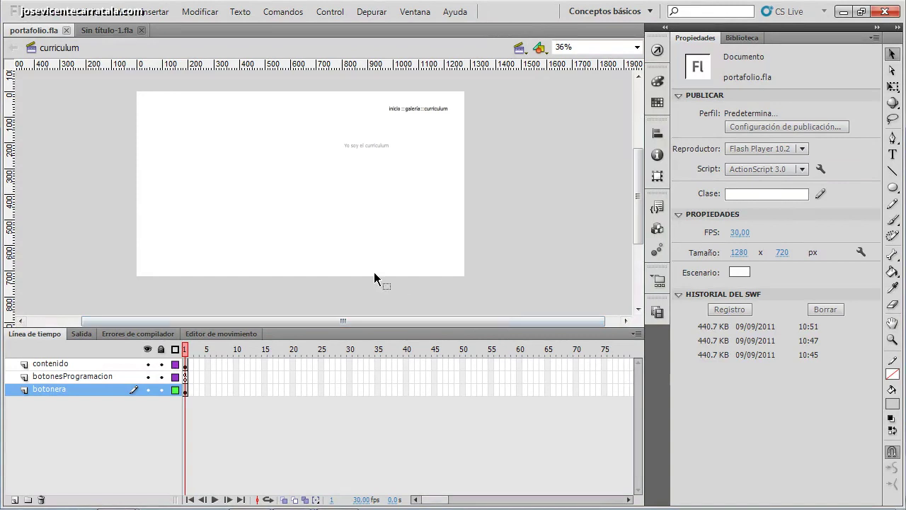
- Replace the "Yo soy el curriculum" text with an empty classic dynamic text field about 877 by 408 px in the contenido layer
{"action": "left_click", "coordinate": [383, 146]}
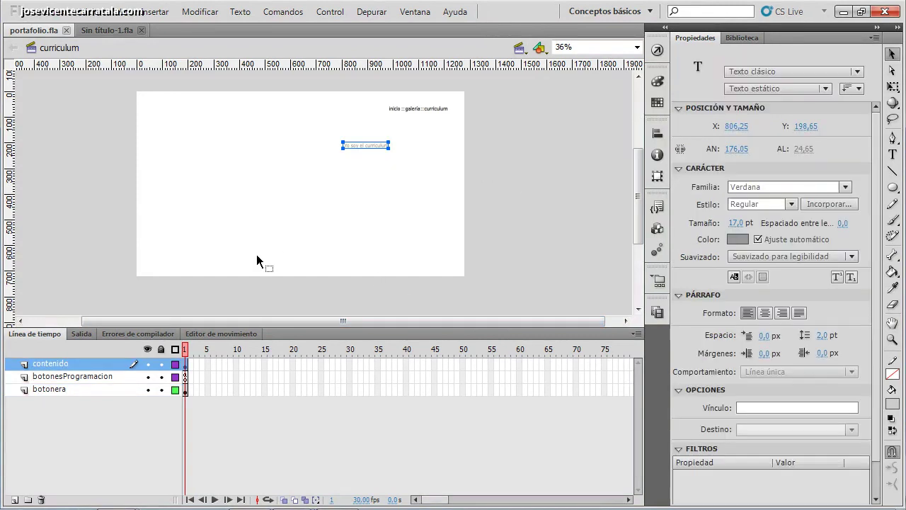
{"action": "key", "text": "Delete"}
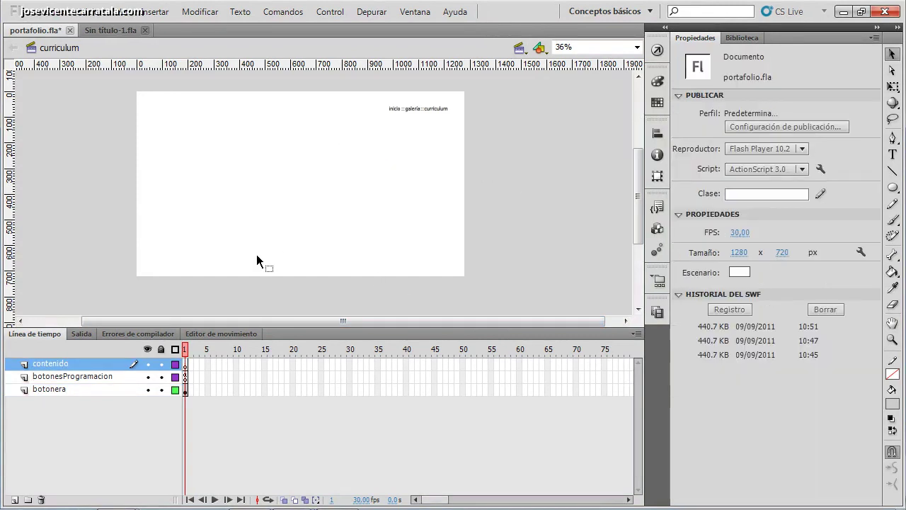
{"action": "left_click", "coordinate": [893, 154]}
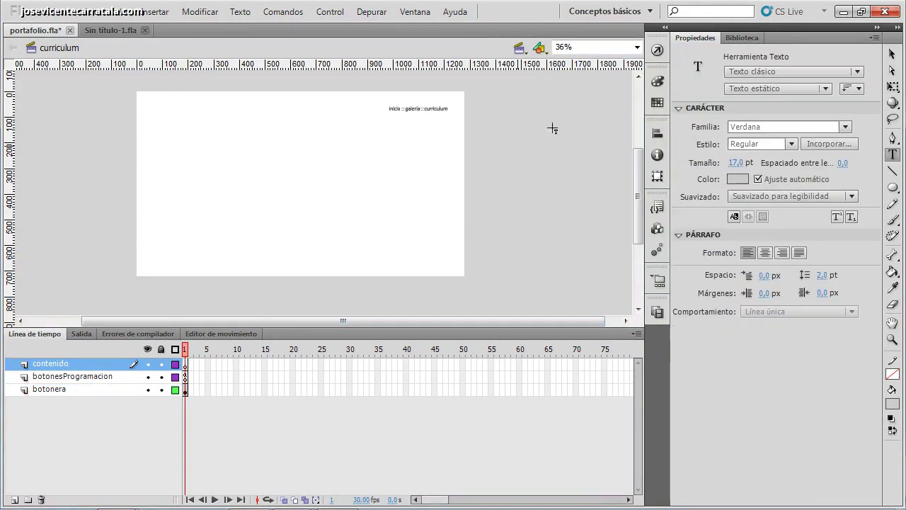
{"action": "left_click", "coordinate": [769, 90]}
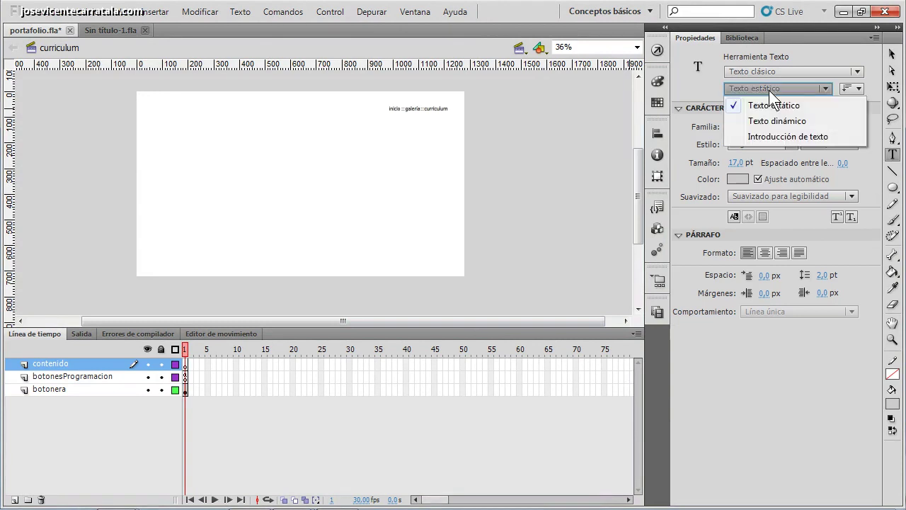
{"action": "left_click", "coordinate": [758, 124]}
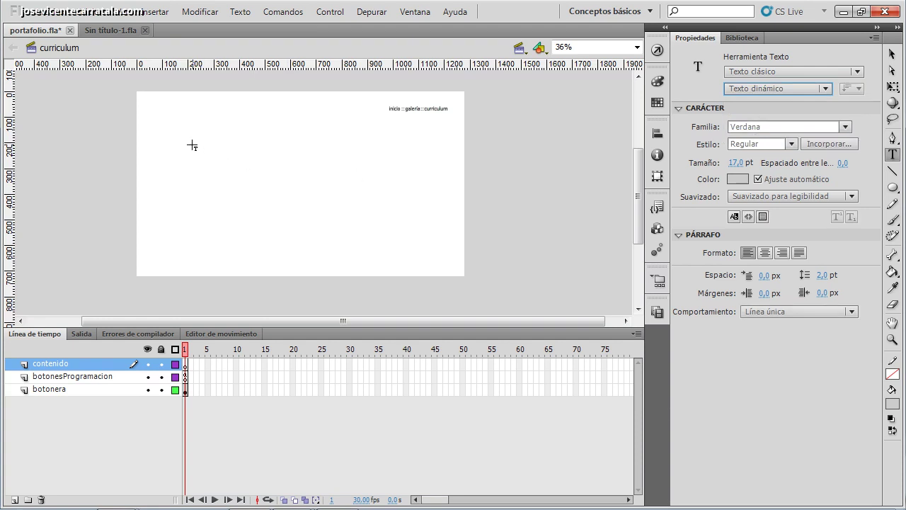
{"action": "left_click_drag", "start_coordinate": [225, 152], "coordinate": [415, 241]}
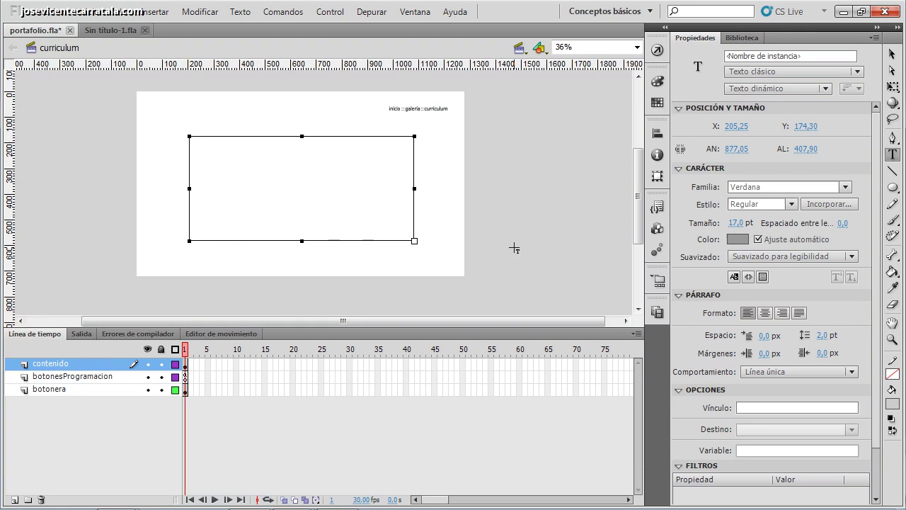
- Switch to Chrome, search for "lorem ipsum" and open the Spanish Lorem Ipsum site, es.lipsum.com
{"action": "mouse_move", "coordinate": [25, 503]}
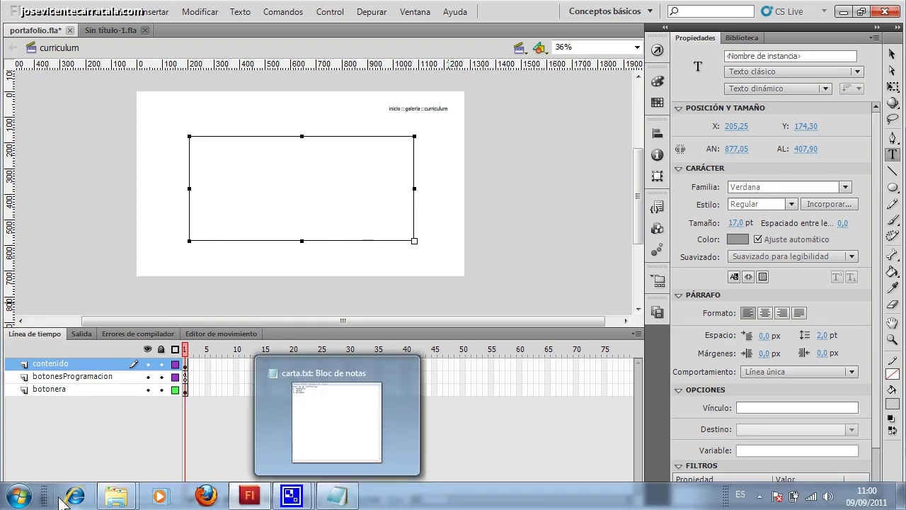
{"action": "left_click", "coordinate": [25, 505]}
{"action": "left_click", "coordinate": [370, 222]}
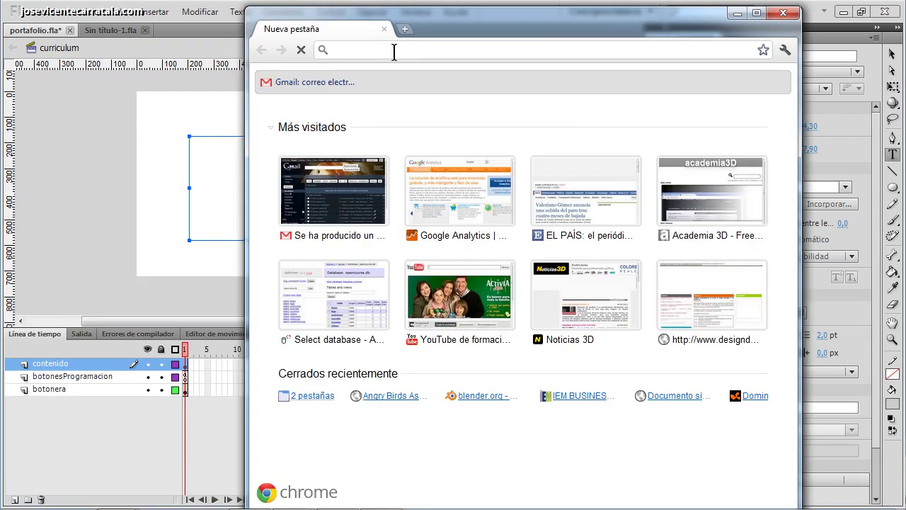
{"action": "type", "text": "lorem ipsum"}
{"action": "key", "text": "Return"}
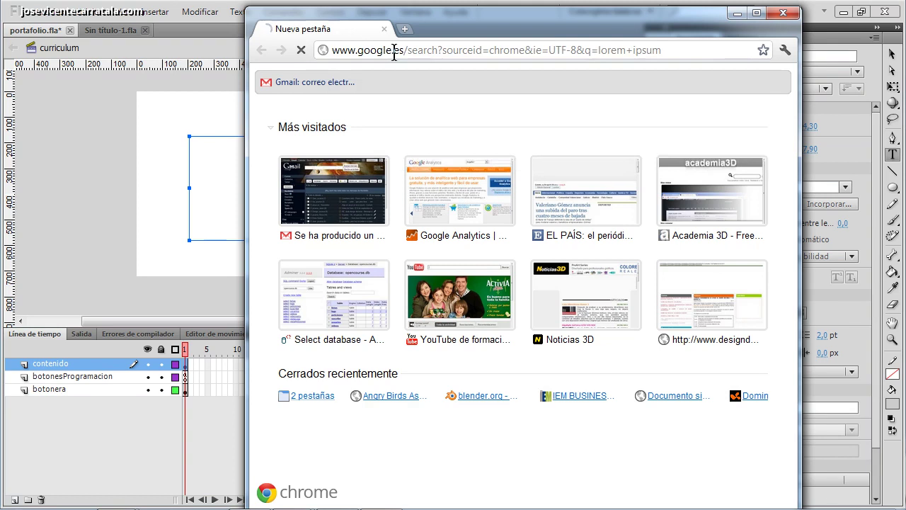
{"action": "left_click", "coordinate": [441, 164]}
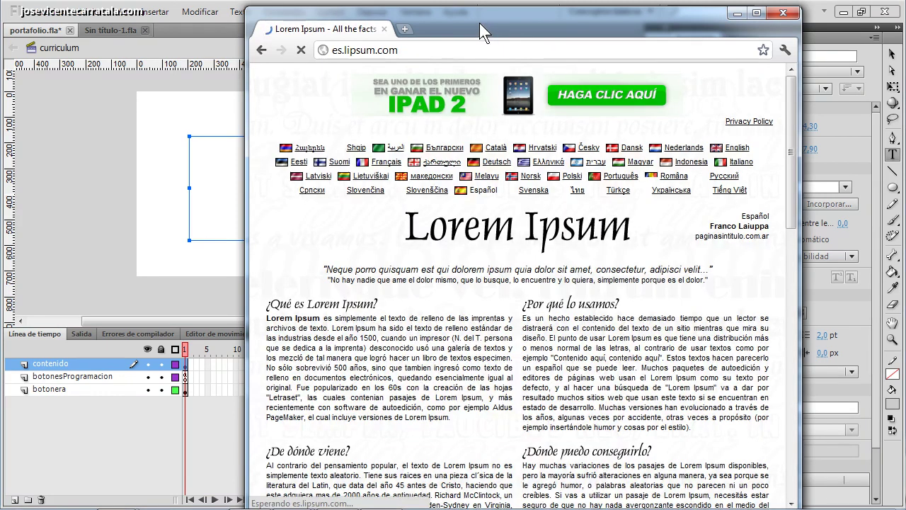
- Copy the standard Lorem Ipsum passage used since 1500, without its quotation marks
{"action": "left_click_drag", "start_coordinate": [486, 30], "coordinate": [459, 31]}
{"action": "scroll", "coordinate": [345, 405], "scroll_direction": "down", "scroll_amount": 15}
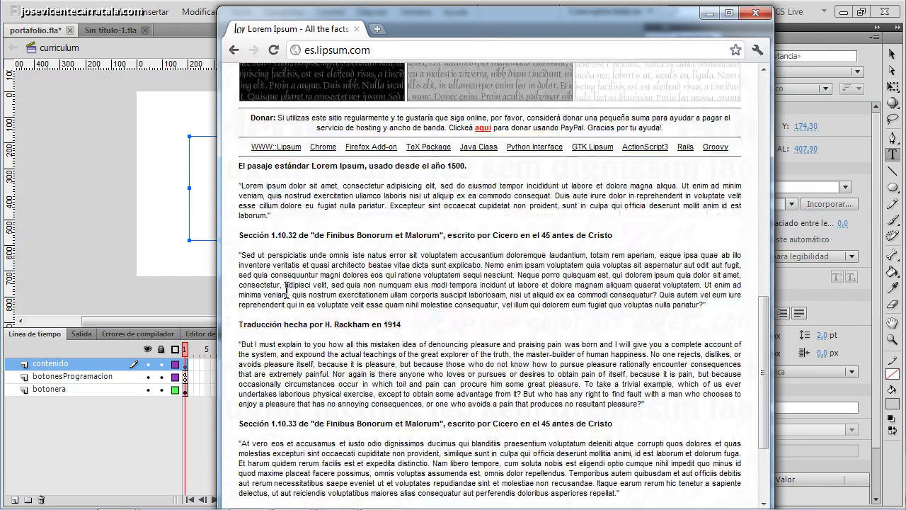
{"action": "left_click_drag", "start_coordinate": [242, 182], "coordinate": [267, 216]}
{"action": "key", "text": "ctrl+c"}
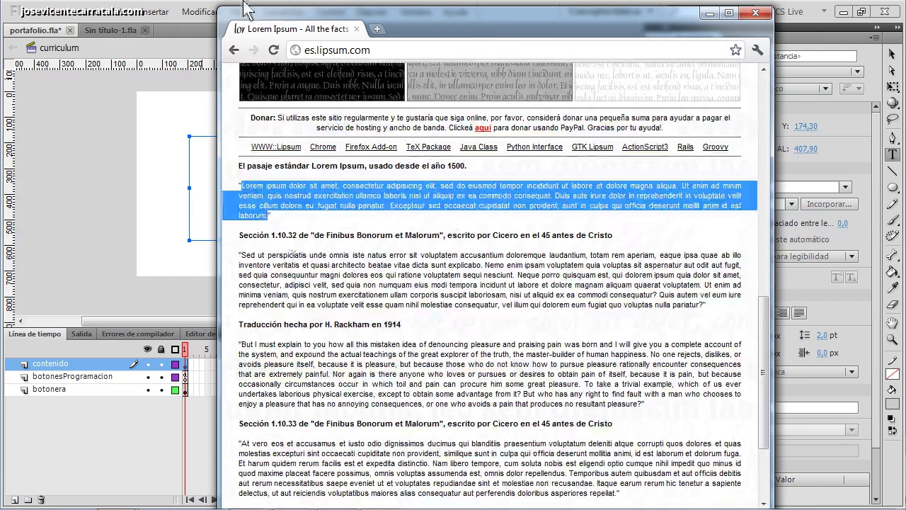
- Return to Flash and fill the dynamic text field with four copies of the Lorem Ipsum passage
{"action": "key", "text": "alt+Tab"}
{"action": "left_click", "coordinate": [255, 155]}
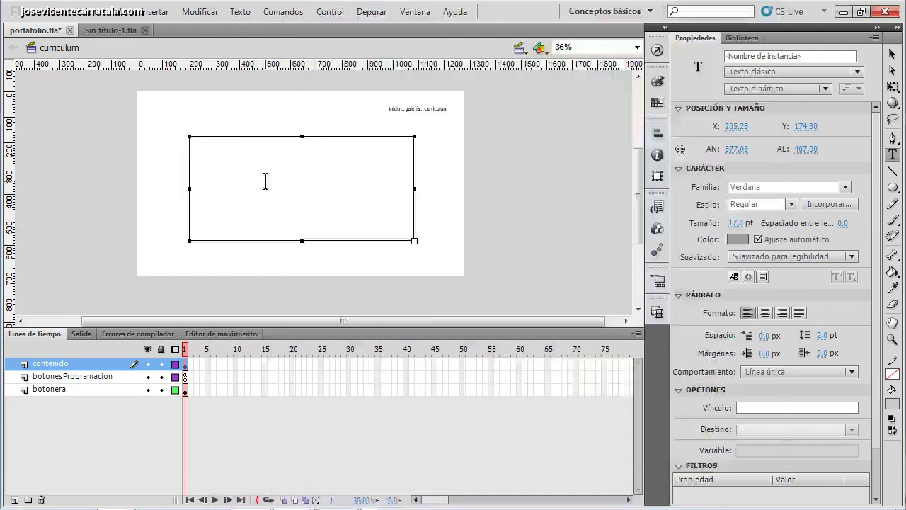
{"action": "type", "text": "Lorem ipsum dolor sit amet, consectetur adipiscing elit, sed do eiusmod tempor incididunt ut labore et dolore magna aliqua. Ut enim ad minim veniam, quis nostrud exercitation ullamco laboris nisi ut aliquip ex ea commodo consequat. Duis aute irure dolor in reprehenderit in voluptate velit esse cillum dolore eu fugiat nulla pariatur. Excepteur sint occaecat cupidatat non proident, sunt in culpa qui officia deserunt mollit anim id est laborum."}
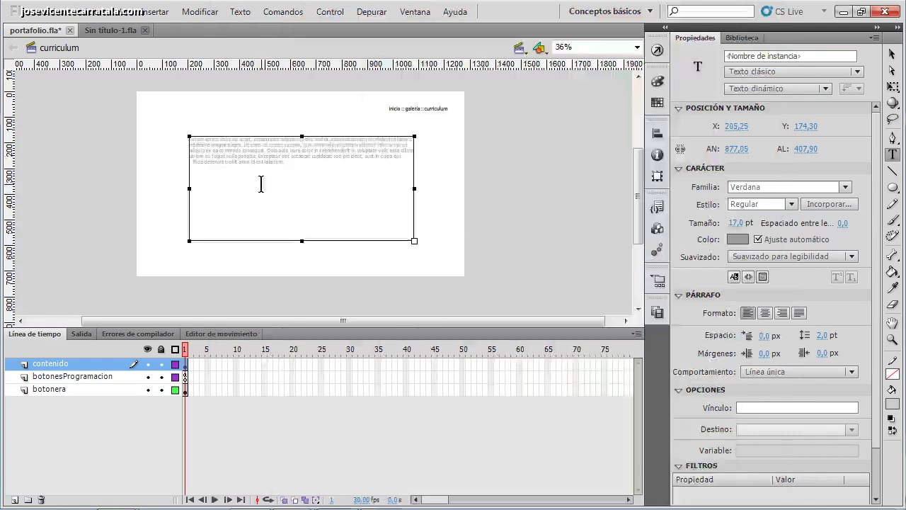
{"action": "key", "text": "ctrl+v"}
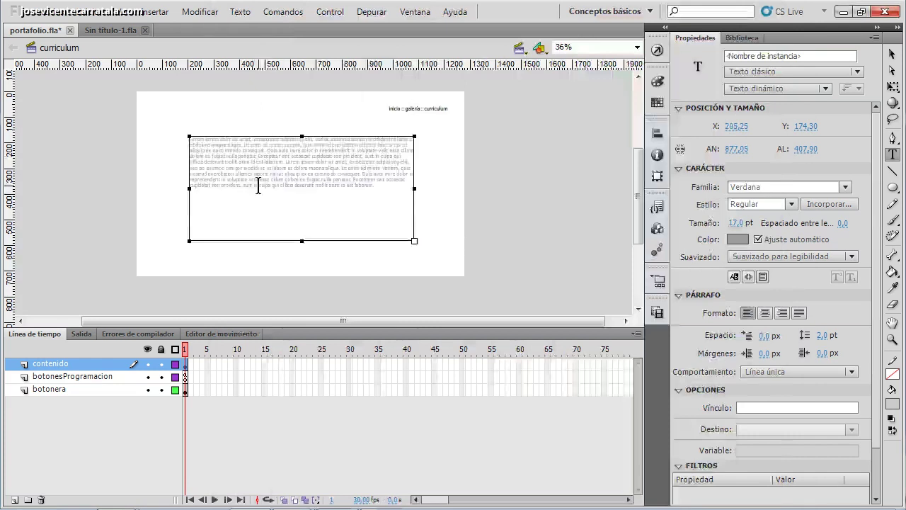
{"action": "key", "text": "ctrl+v"}
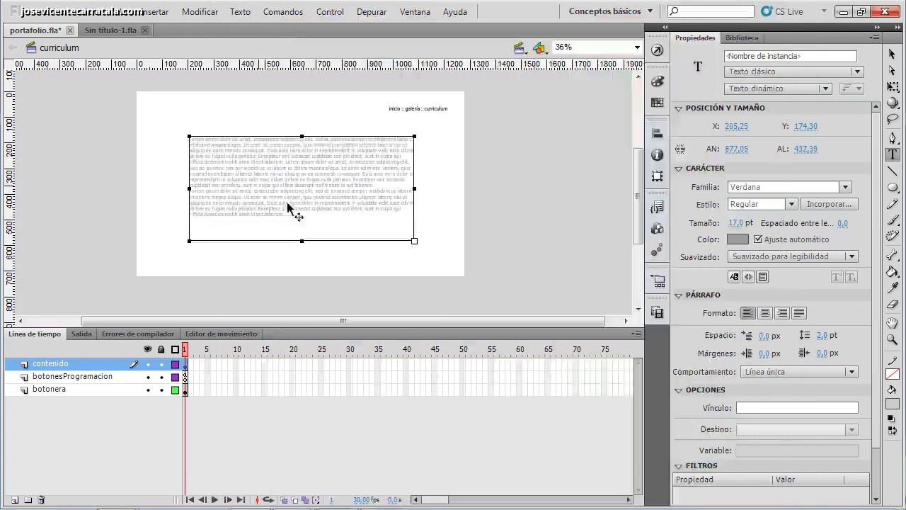
{"action": "key", "text": "ctrl+v"}
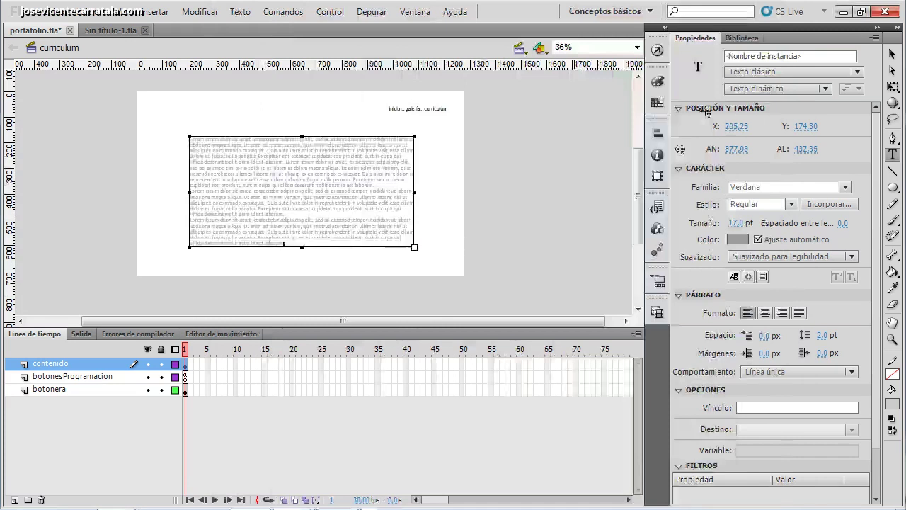
- Set the dynamic text field's paragraph behaviour to Multilínea and check how its text wraps on the stage
{"action": "left_click", "coordinate": [893, 53]}
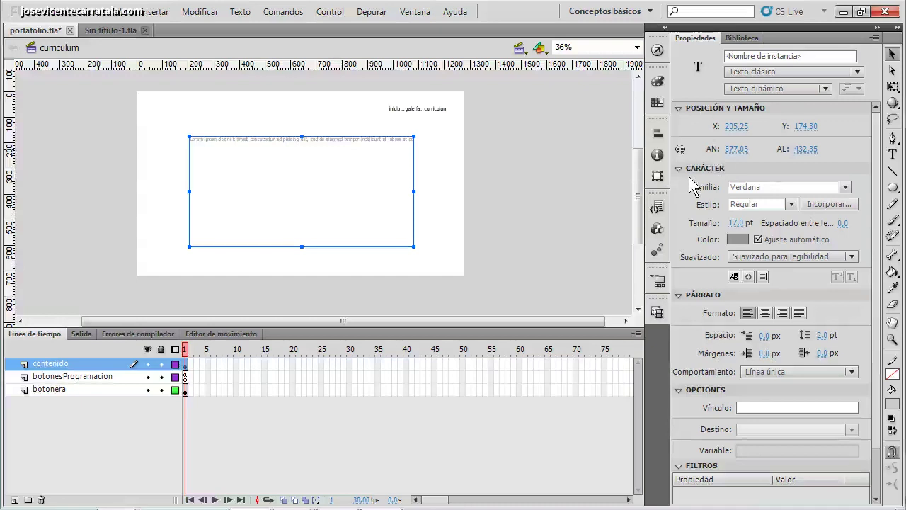
{"action": "double_click", "coordinate": [382, 142]}
{"action": "key", "text": "ctrl+v"}
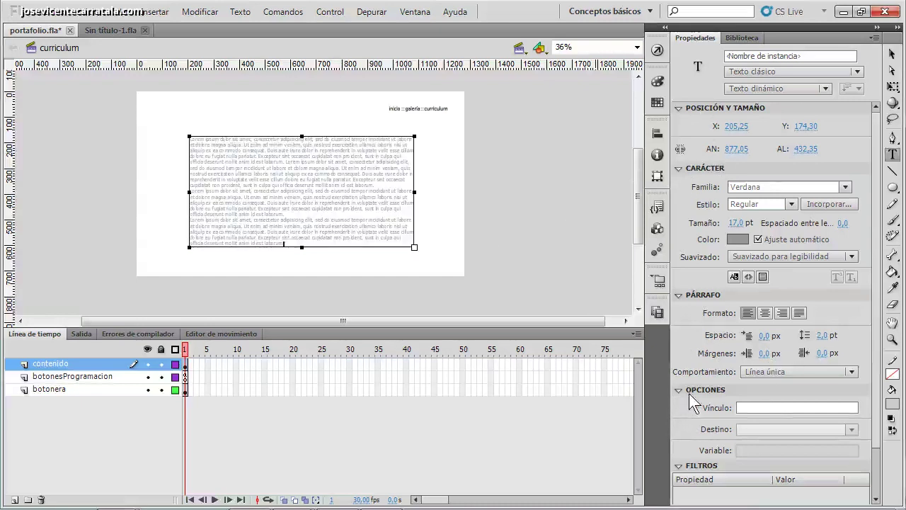
{"action": "left_click", "coordinate": [779, 370]}
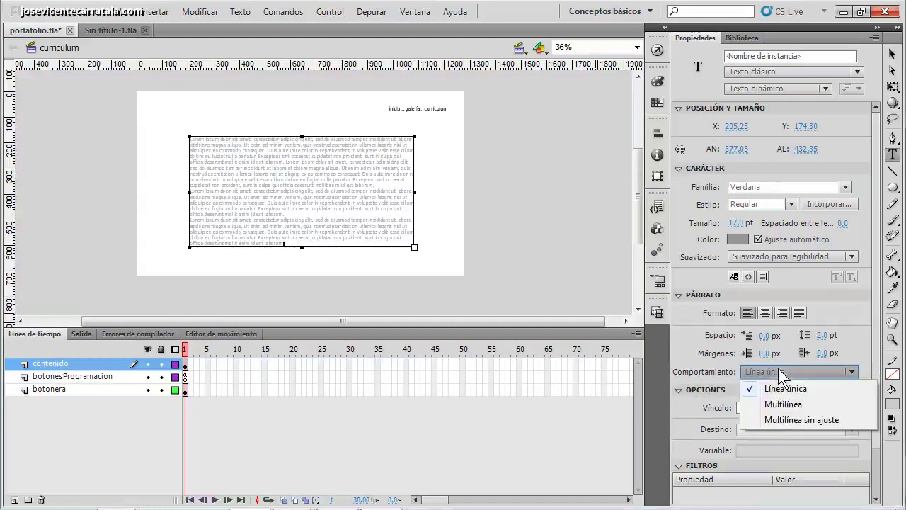
{"action": "left_click", "coordinate": [779, 406]}
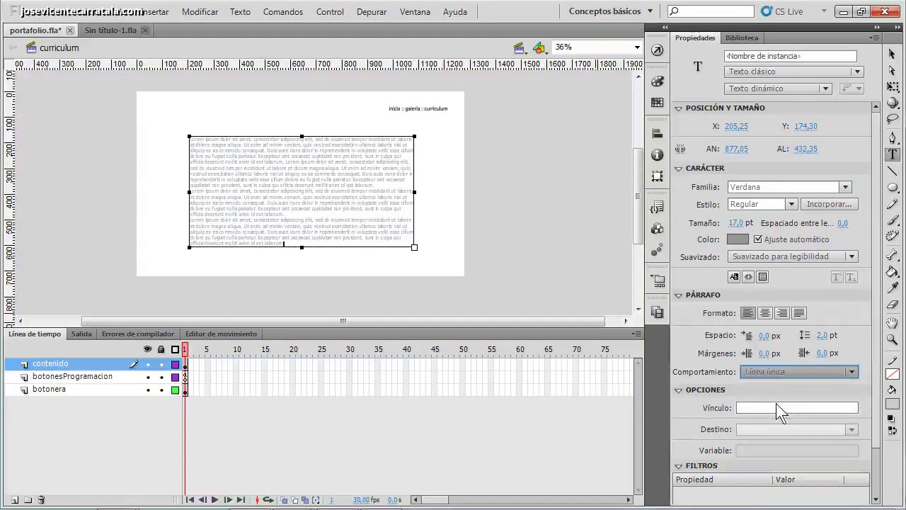
{"action": "left_click", "coordinate": [892, 54]}
{"action": "left_click", "coordinate": [551, 155]}
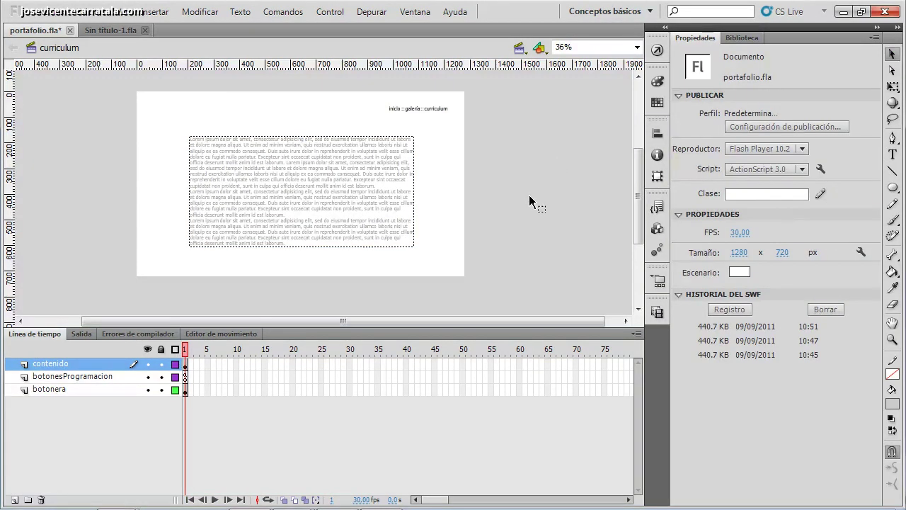
{"action": "left_click", "coordinate": [388, 223]}
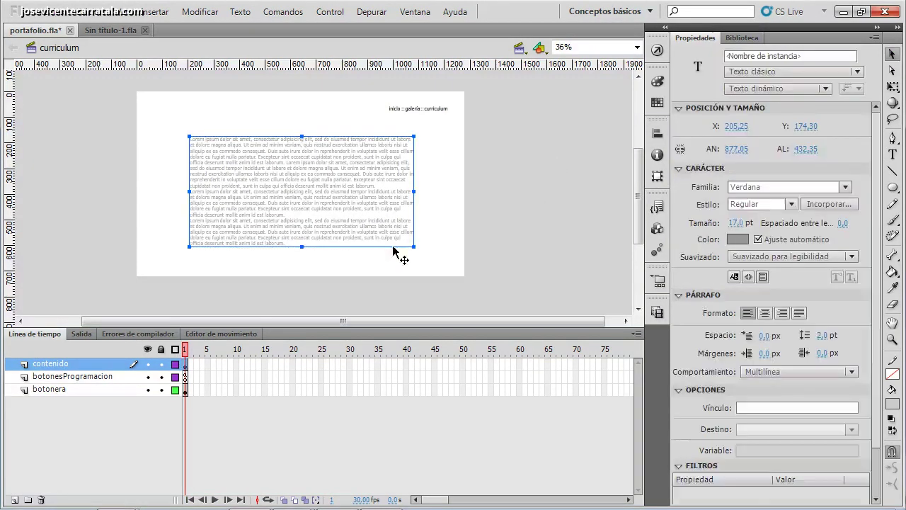
{"action": "left_click", "coordinate": [499, 221]}
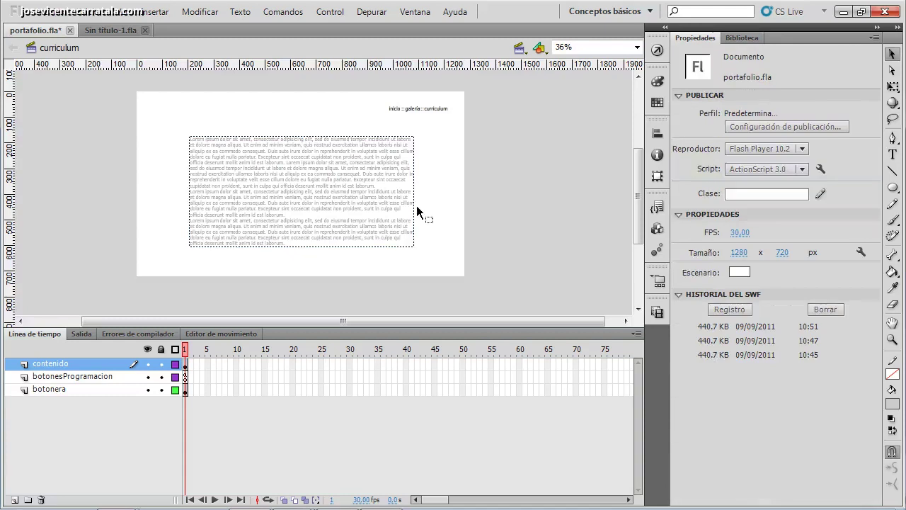
- Test the movie with the bandwidth profiler collapsed, check the menu navigation, and close the preview
{"action": "key", "text": "ctrl+Return"}
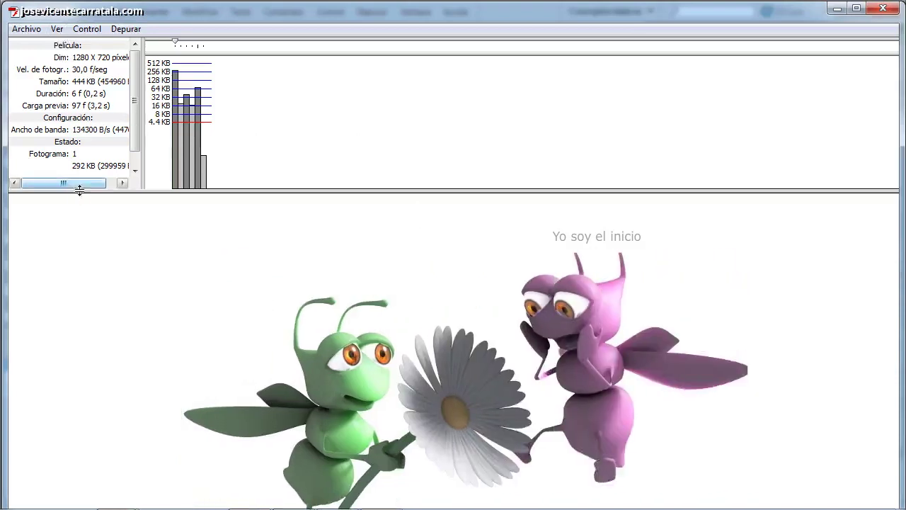
{"action": "left_click_drag", "start_coordinate": [80, 189], "coordinate": [95, 43]}
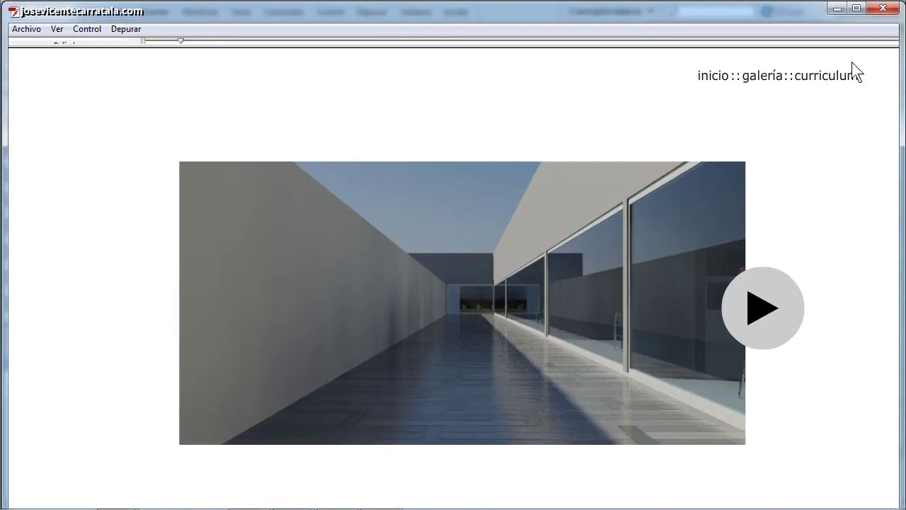
{"action": "left_click", "coordinate": [882, 9]}
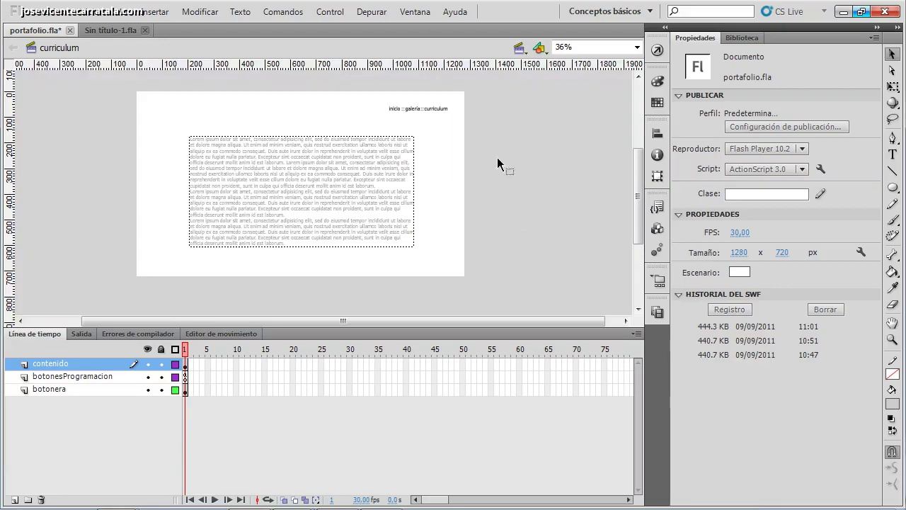
- Switch to the inicio scene and select the diaporama movie clip on the stage
{"action": "left_click", "coordinate": [520, 47]}
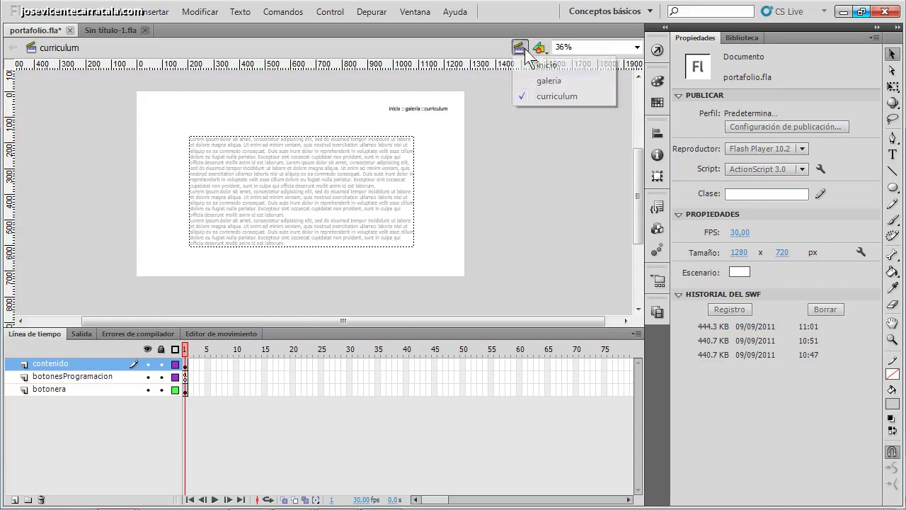
{"action": "left_click", "coordinate": [545, 69]}
{"action": "left_click", "coordinate": [443, 110]}
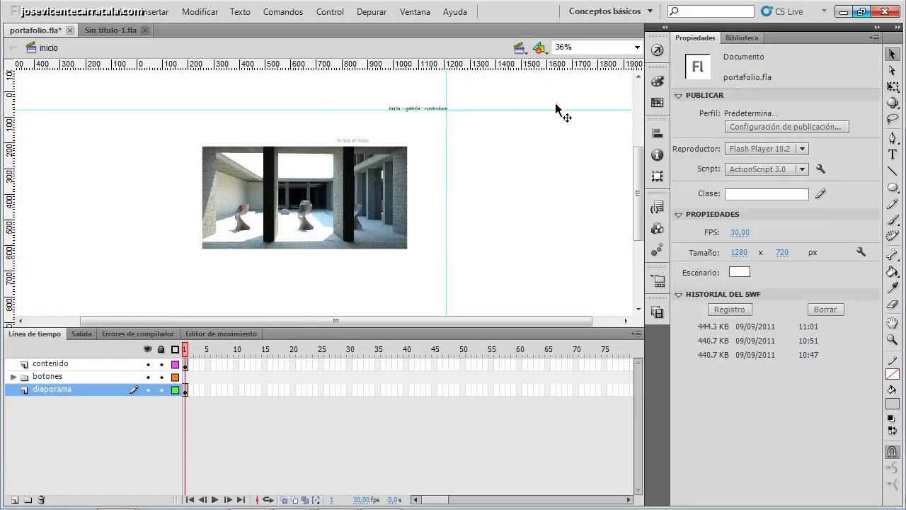
{"action": "left_click", "coordinate": [482, 148]}
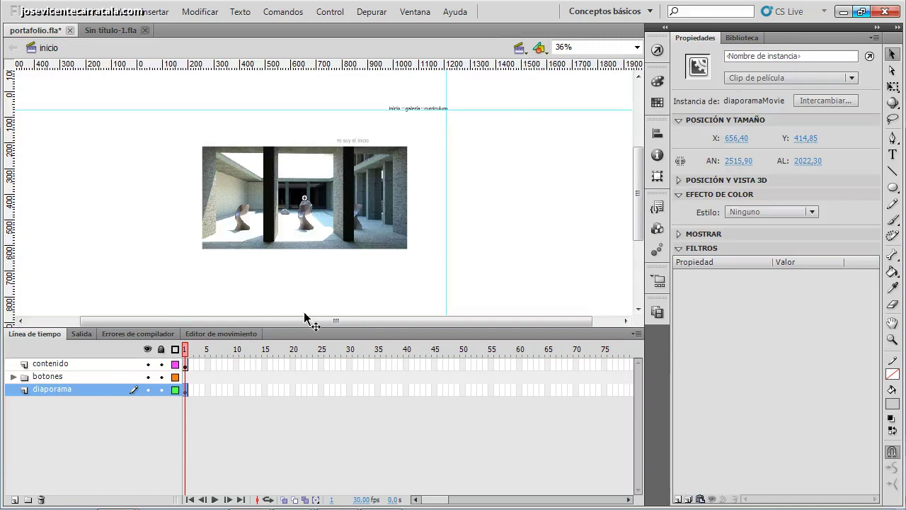
- Expand the botones layer folder and examine the inicio, galería and curriculum menu buttons on the botonera layer
{"action": "left_click", "coordinate": [13, 376]}
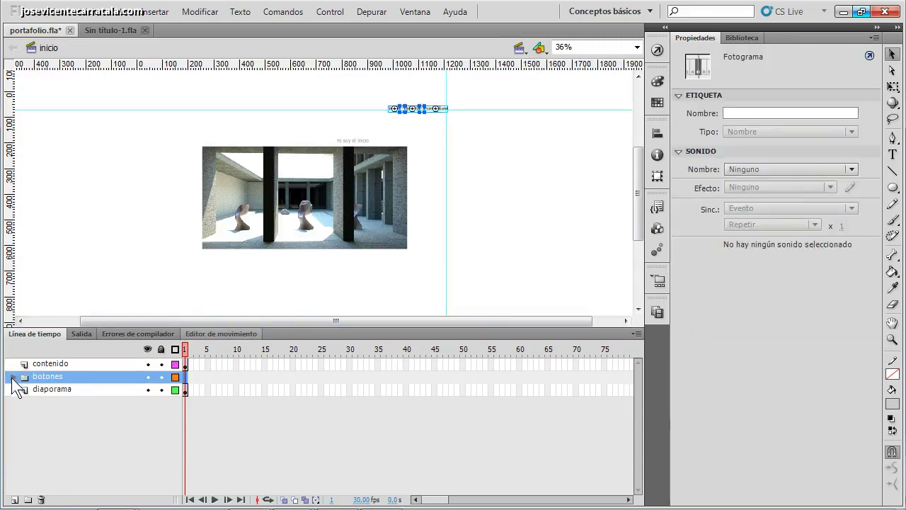
{"action": "left_click", "coordinate": [12, 376]}
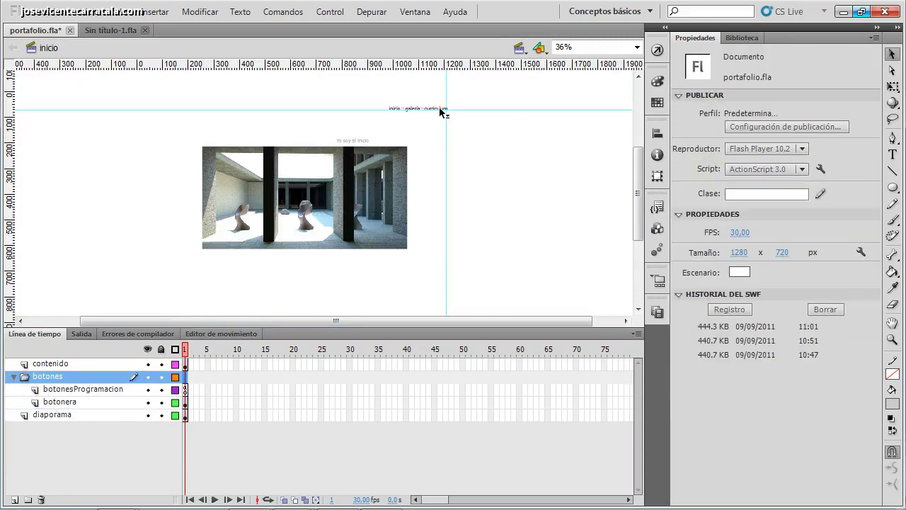
{"action": "left_click", "coordinate": [185, 402]}
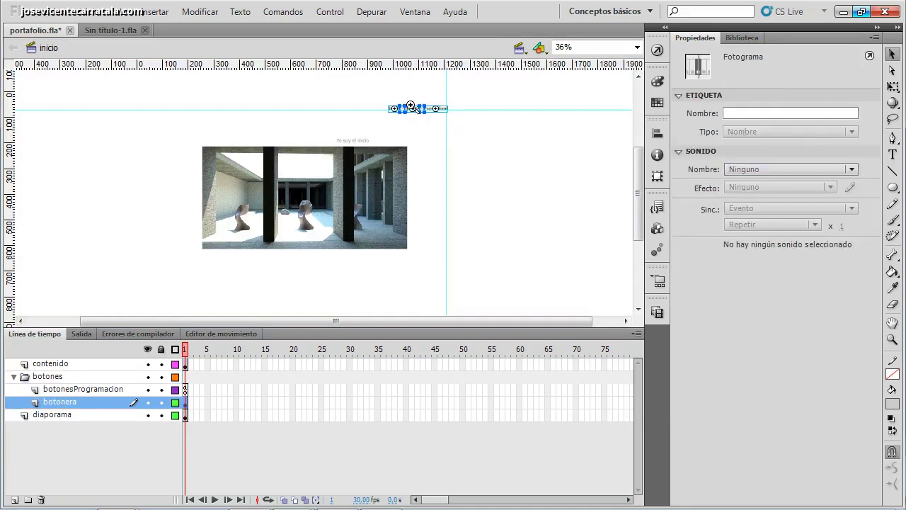
{"action": "key", "text": "z"}
{"action": "left_click_drag", "start_coordinate": [398, 91], "coordinate": [464, 129]}
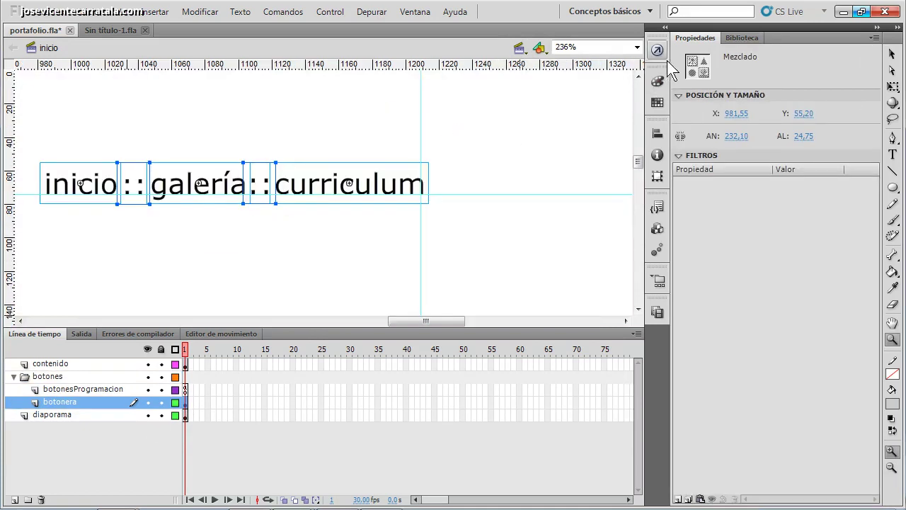
- Review the ActionScript on the first frame of the botonesProgramacion layer and close the code view
{"action": "left_click", "coordinate": [893, 54]}
{"action": "left_click", "coordinate": [186, 390]}
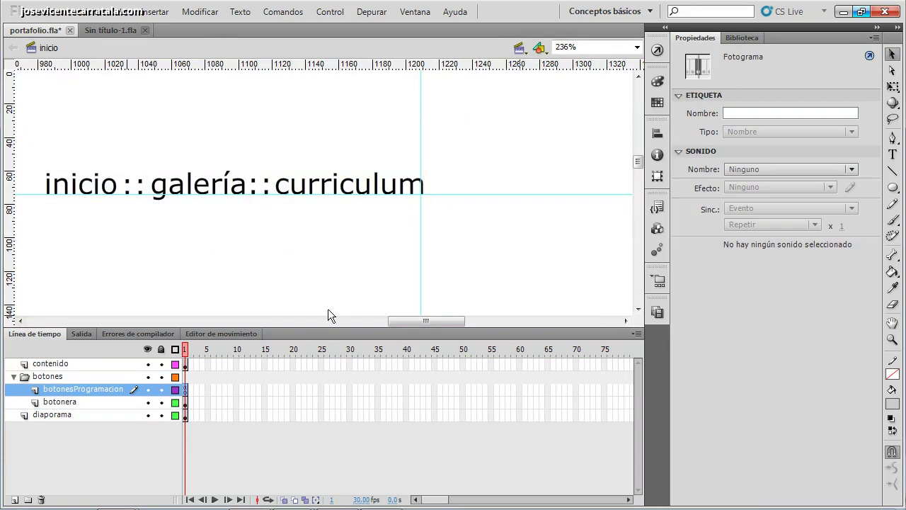
{"action": "left_click", "coordinate": [658, 51]}
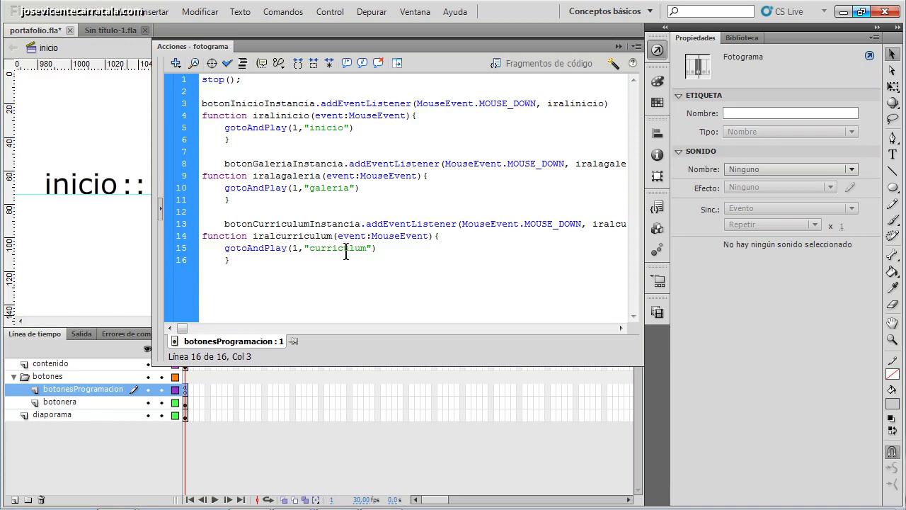
{"action": "left_click", "coordinate": [122, 269]}
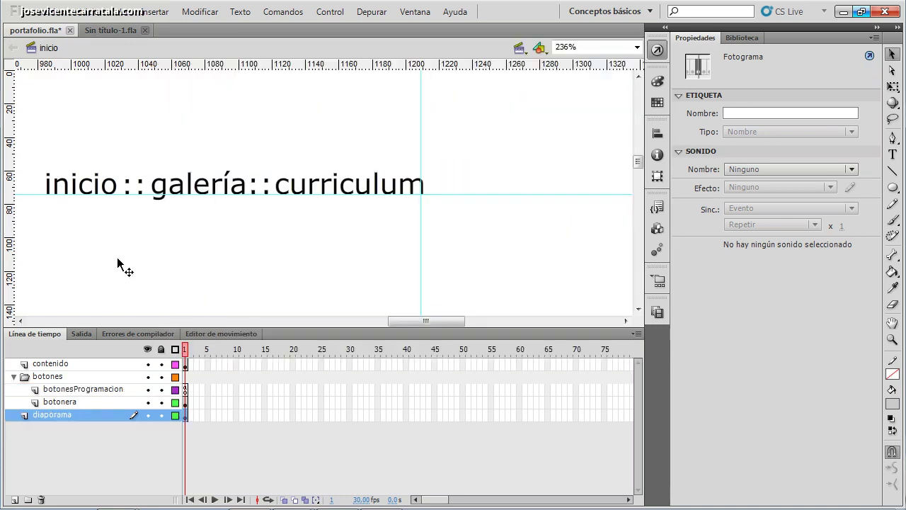
- Switch to the curriculum scene and back to the inicio scene
{"action": "left_click", "coordinate": [525, 49]}
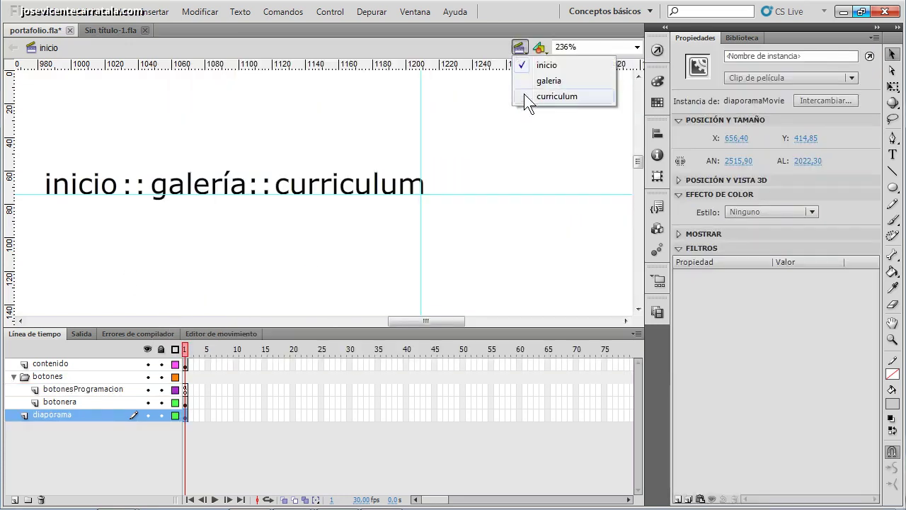
{"action": "left_click", "coordinate": [524, 95]}
{"action": "left_click", "coordinate": [520, 49]}
{"action": "left_click", "coordinate": [543, 65]}
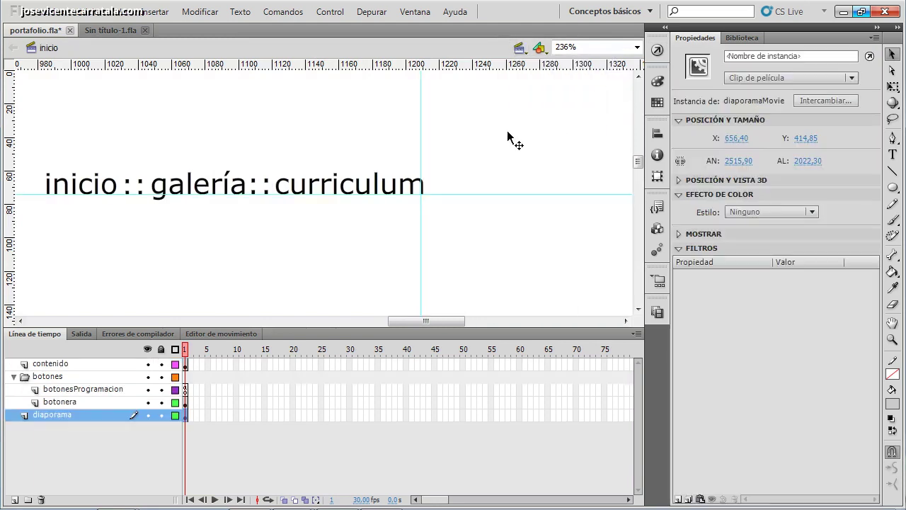
- Test the movie with the bandwidth profiler shrunk, visit the curriculum and galería sections, and close the preview
{"action": "key", "text": "ctrl+Return"}
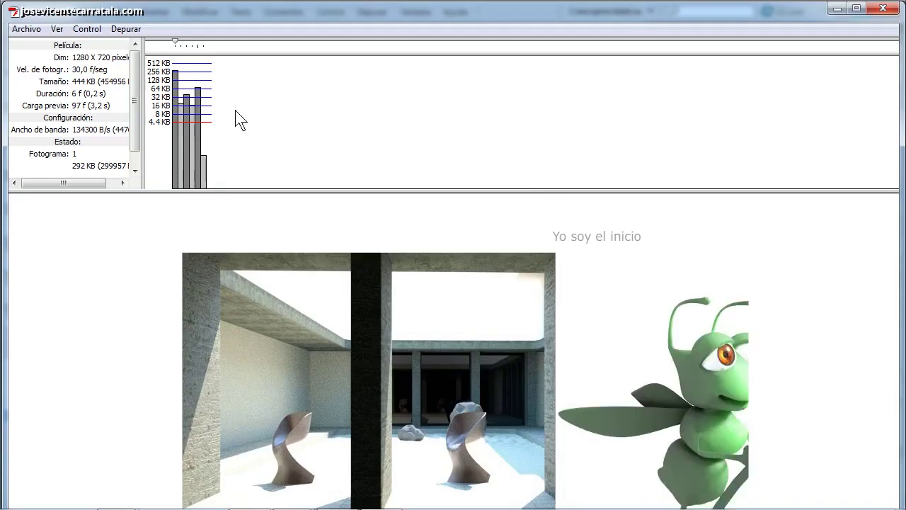
{"action": "left_click_drag", "start_coordinate": [222, 191], "coordinate": [259, 72]}
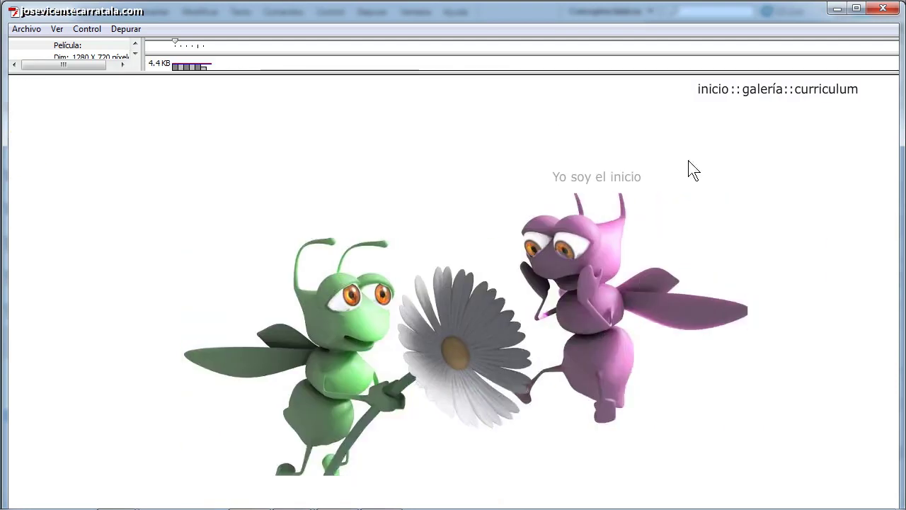
{"action": "left_click", "coordinate": [819, 94]}
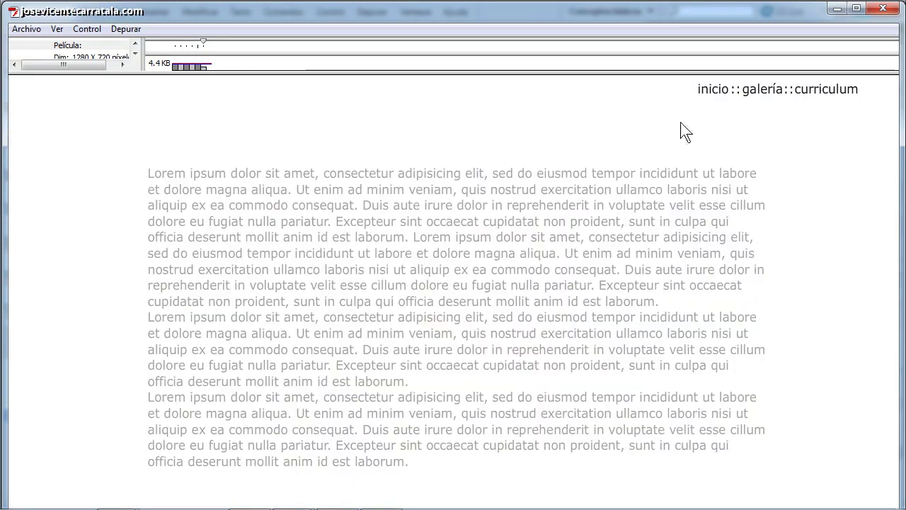
{"action": "left_click", "coordinate": [759, 90]}
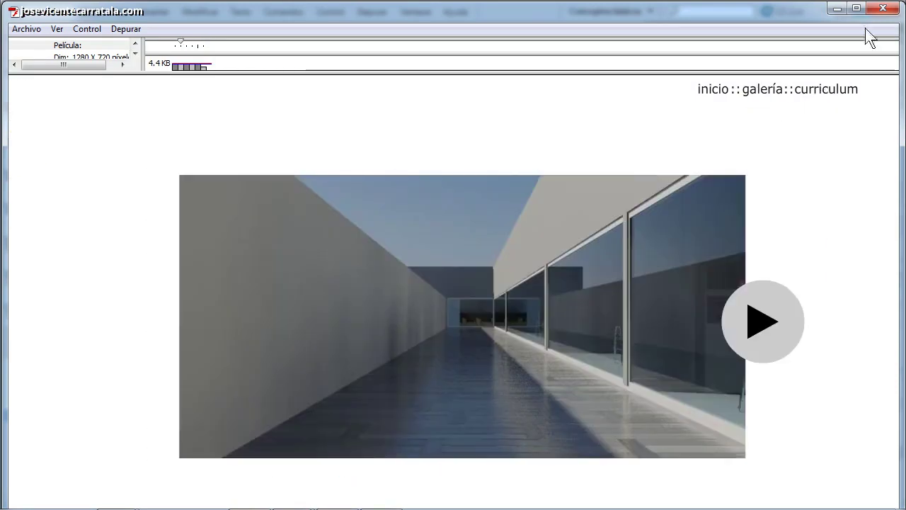
{"action": "left_click", "coordinate": [883, 8]}
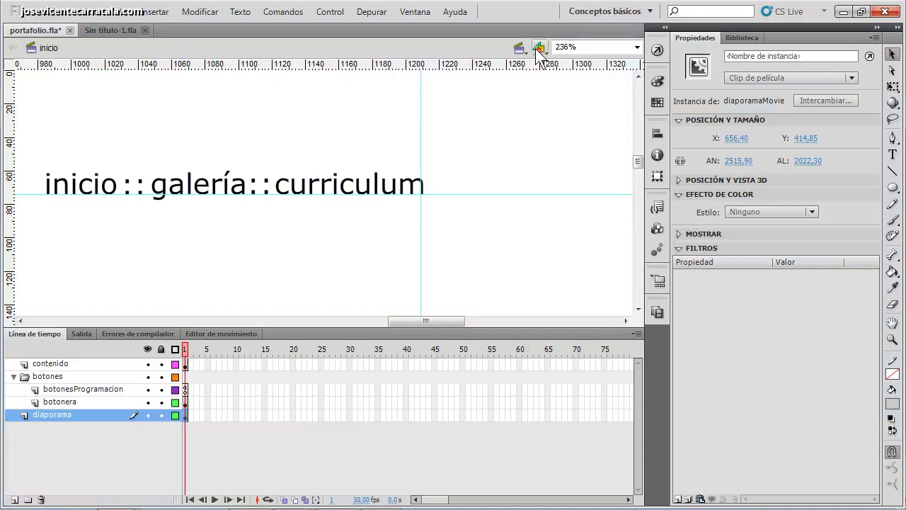
- Switch to the galeria scene and examine the menu and photo on its first frame
{"action": "left_click", "coordinate": [538, 48]}
{"action": "left_click", "coordinate": [531, 81]}
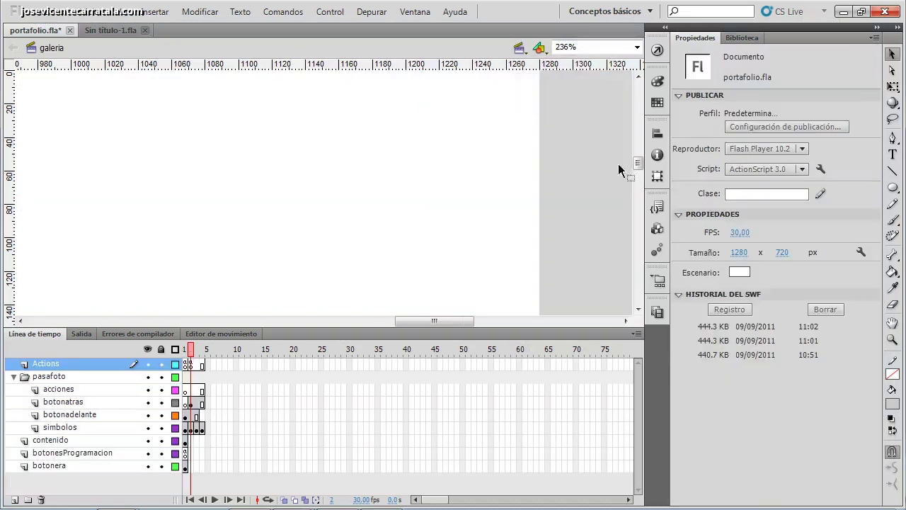
{"action": "left_click_drag", "start_coordinate": [637, 164], "coordinate": [641, 177]}
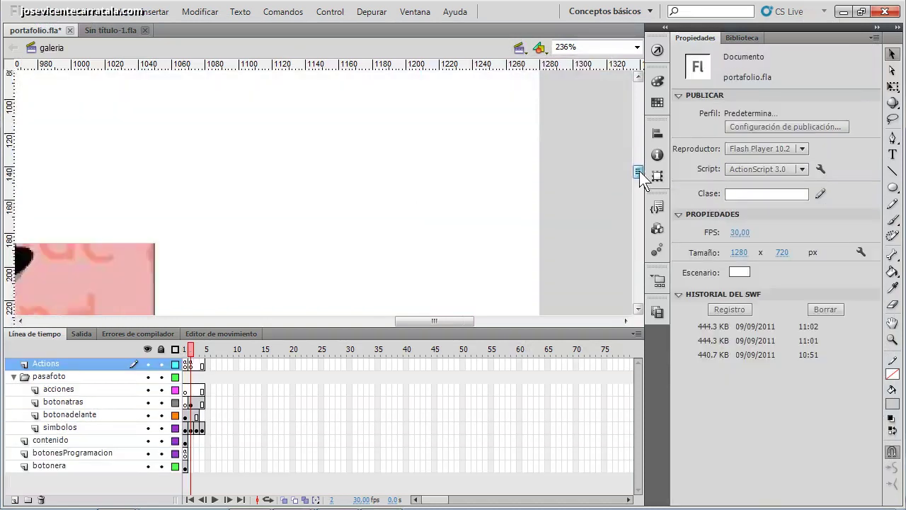
{"action": "left_click_drag", "start_coordinate": [469, 321], "coordinate": [413, 322]}
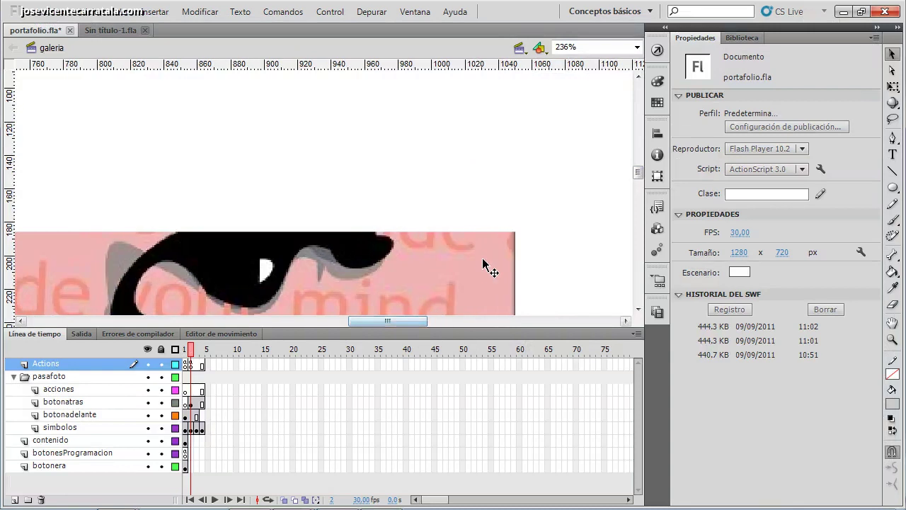
{"action": "key", "text": "z"}
{"action": "left_click", "coordinate": [484, 223], "text": "alt"}
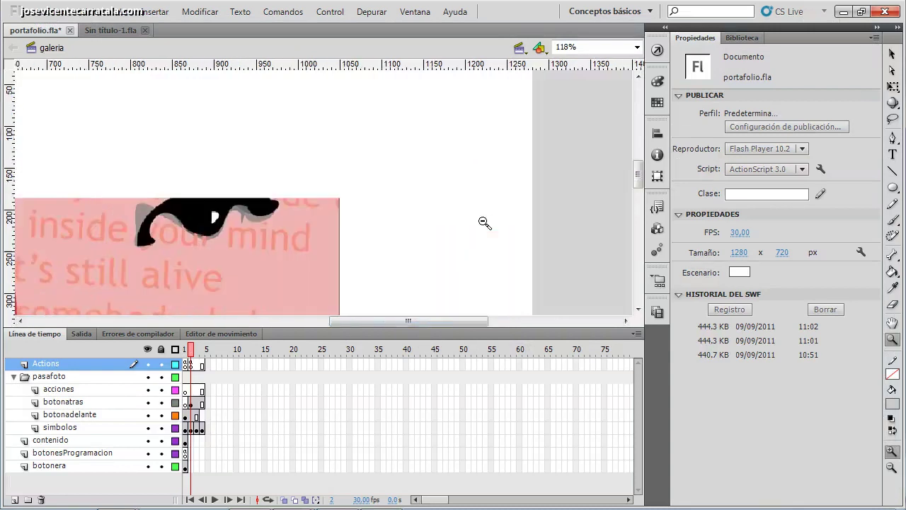
{"action": "left_click", "coordinate": [485, 223], "text": "alt"}
{"action": "left_click_drag", "start_coordinate": [427, 320], "coordinate": [366, 334]}
{"action": "left_click_drag", "start_coordinate": [519, 322], "coordinate": [459, 333]}
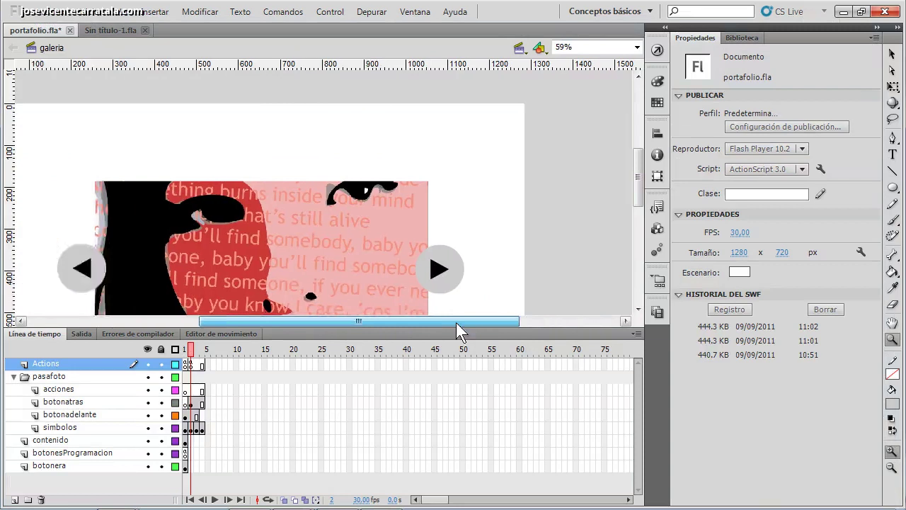
{"action": "left_click_drag", "start_coordinate": [637, 177], "coordinate": [637, 203]}
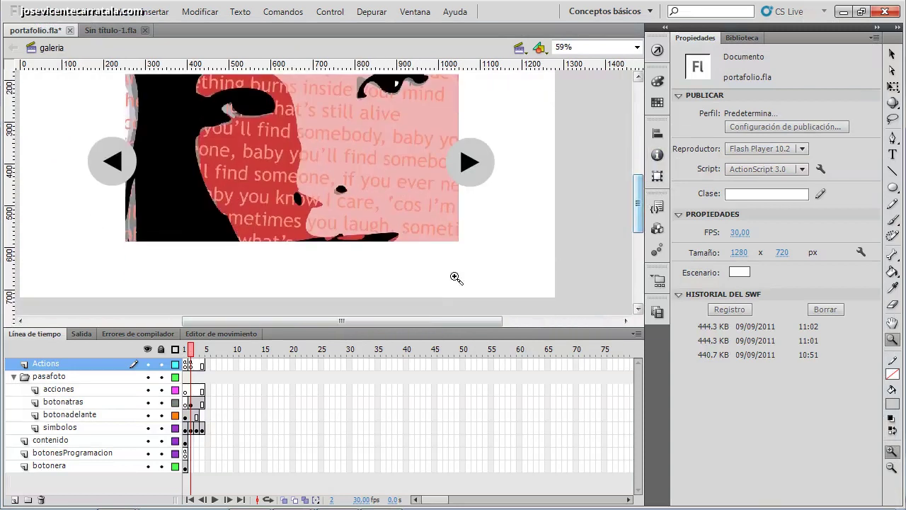
{"action": "left_click_drag", "start_coordinate": [422, 324], "coordinate": [416, 325]}
{"action": "left_click", "coordinate": [186, 350]}
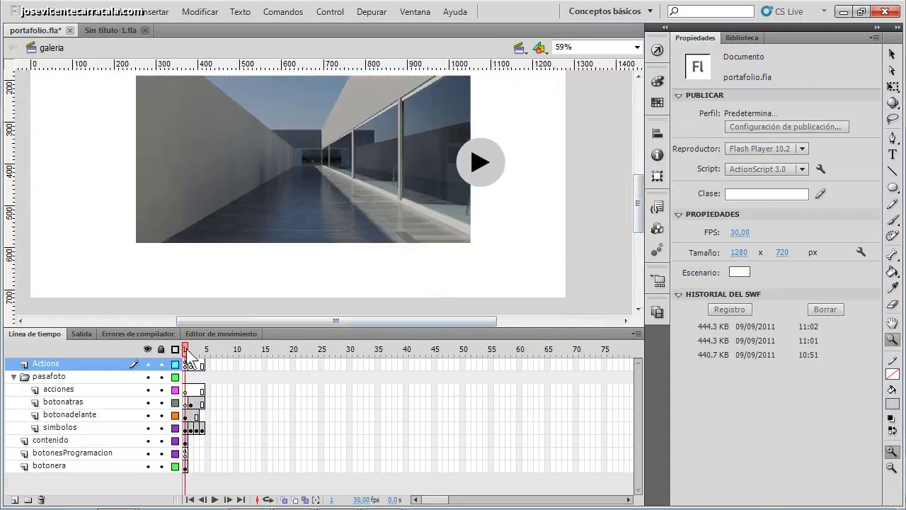
{"action": "left_click_drag", "start_coordinate": [639, 196], "coordinate": [593, 112]}
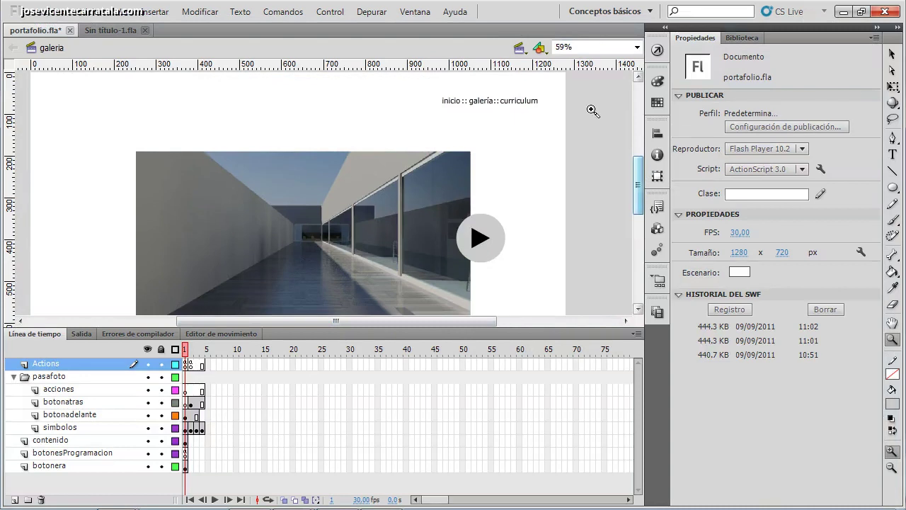
- Switch to the curriculum scene, test the movie's curriculum section with the profiler collapsed, and return to the stage with the Selection tool
{"action": "left_click", "coordinate": [525, 52]}
{"action": "left_click", "coordinate": [546, 92]}
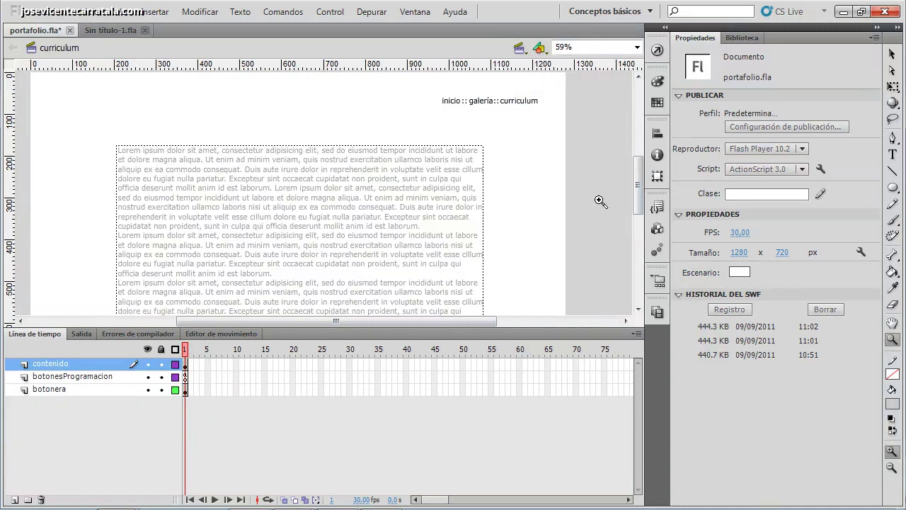
{"action": "key", "text": "ctrl+Return"}
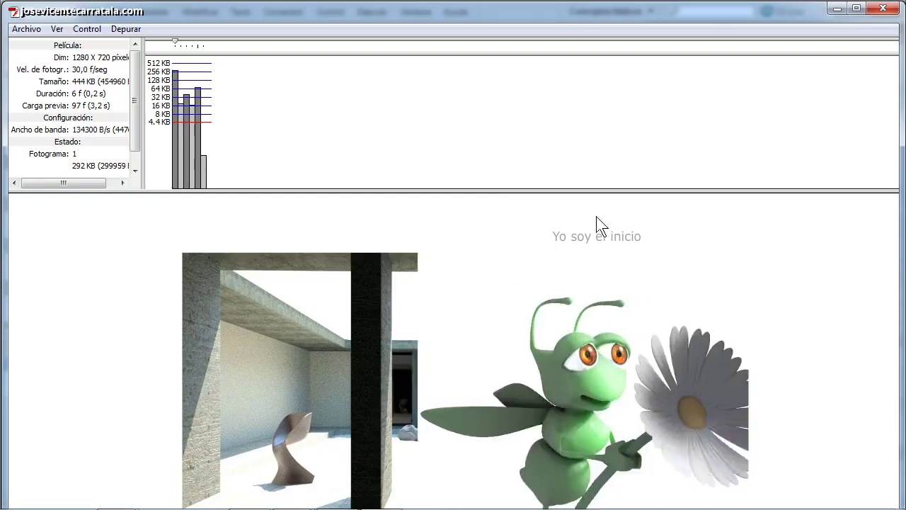
{"action": "left_click_drag", "start_coordinate": [602, 191], "coordinate": [625, 42]}
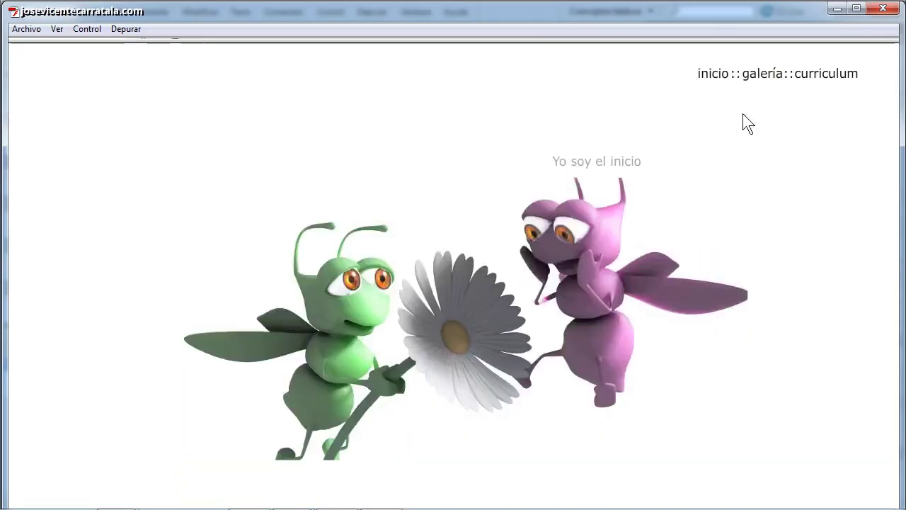
{"action": "left_click", "coordinate": [819, 77]}
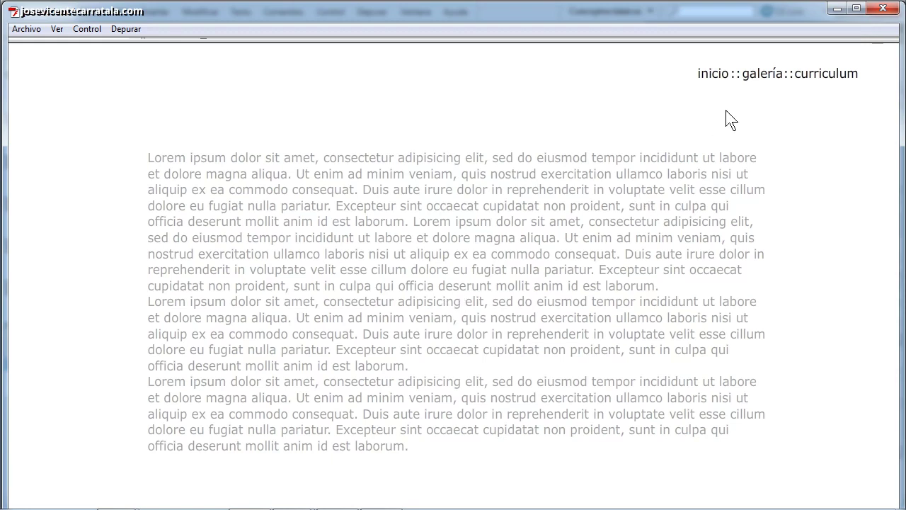
{"action": "left_click", "coordinate": [883, 8]}
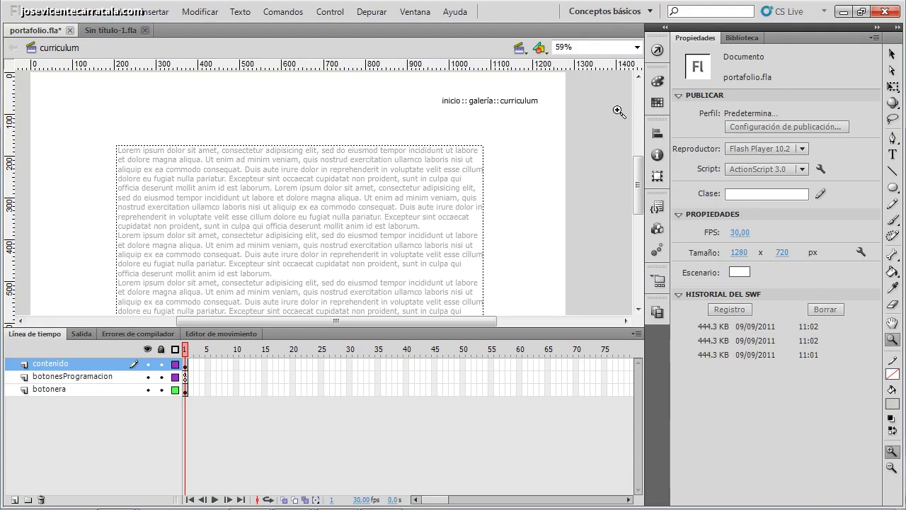
{"action": "left_click", "coordinate": [892, 53]}
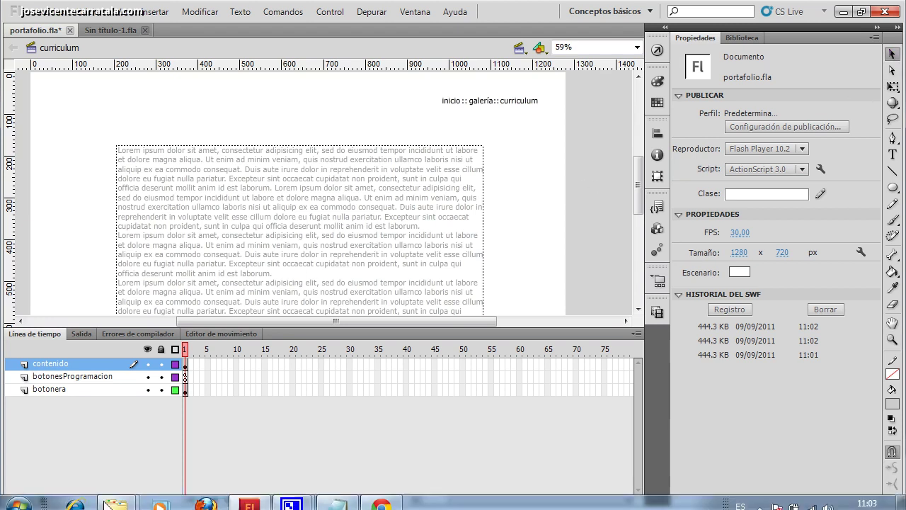
- Switch to Windows Explorer and open the proyectos flash folder that contains the portfolio files
{"action": "mouse_move", "coordinate": [134, 500]}
{"action": "left_click", "coordinate": [212, 421]}
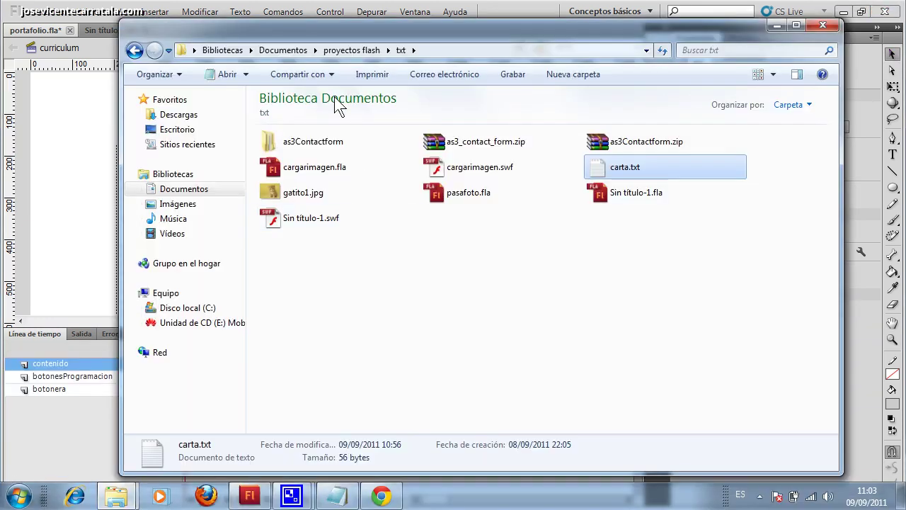
{"action": "left_click", "coordinate": [352, 50]}
{"action": "left_click", "coordinate": [595, 394]}
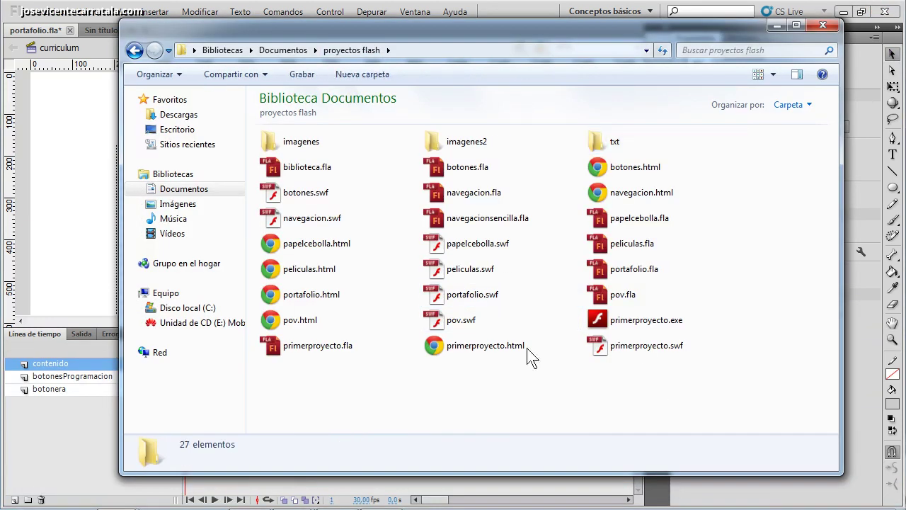
- Create a new text document named micurriculum.txt in the proyectos flash folder
{"action": "right_click", "coordinate": [489, 386]}
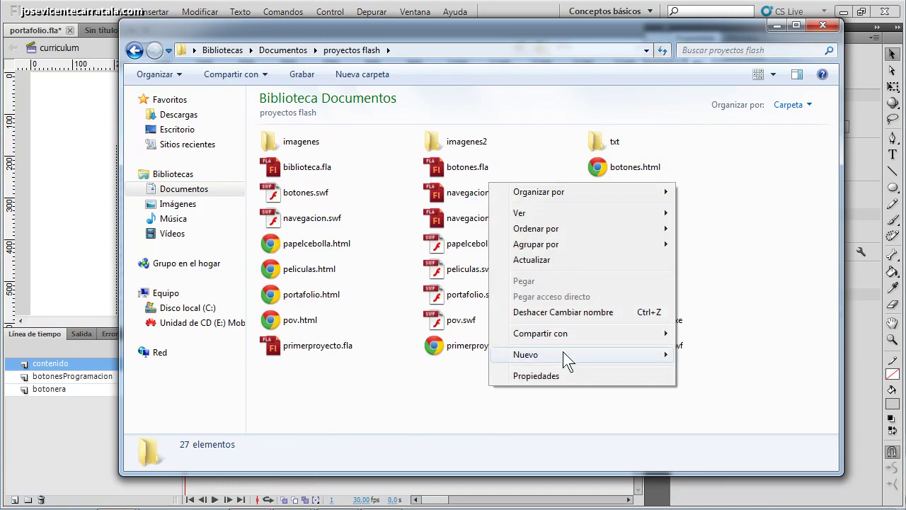
{"action": "mouse_move", "coordinate": [563, 351]}
{"action": "left_click", "coordinate": [737, 293]}
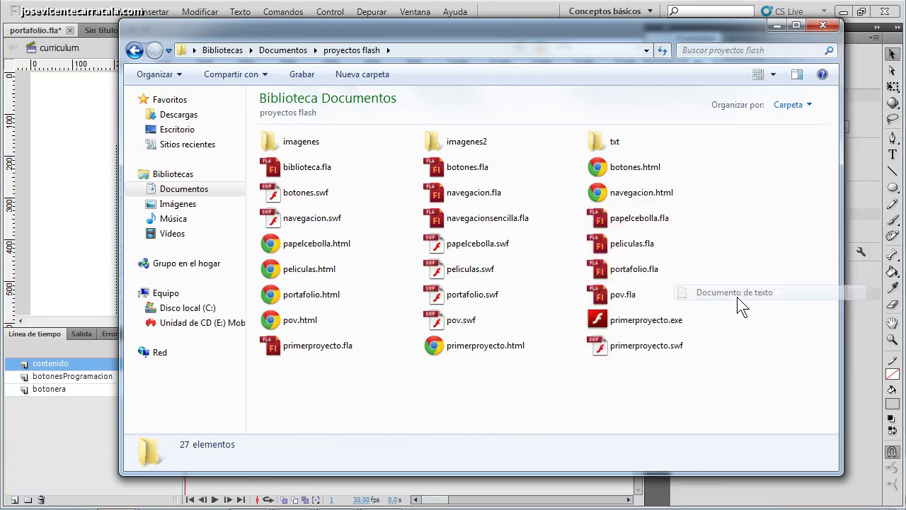
{"action": "type", "text": "miport"}
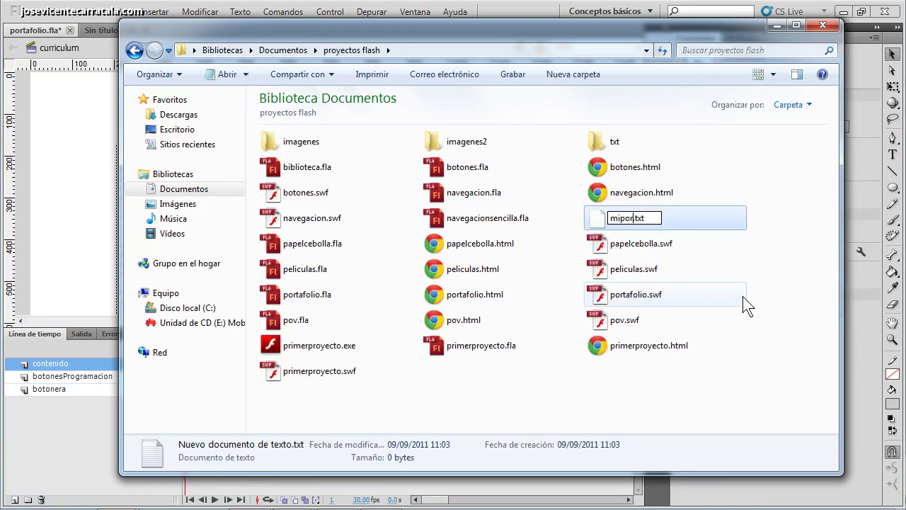
{"action": "key", "text": "BackSpace"}
{"action": "key", "text": "BackSpace"}
{"action": "key", "text": "BackSpace"}
{"action": "key", "text": "BackSpace"}
{"action": "type", "text": "curriculum"}
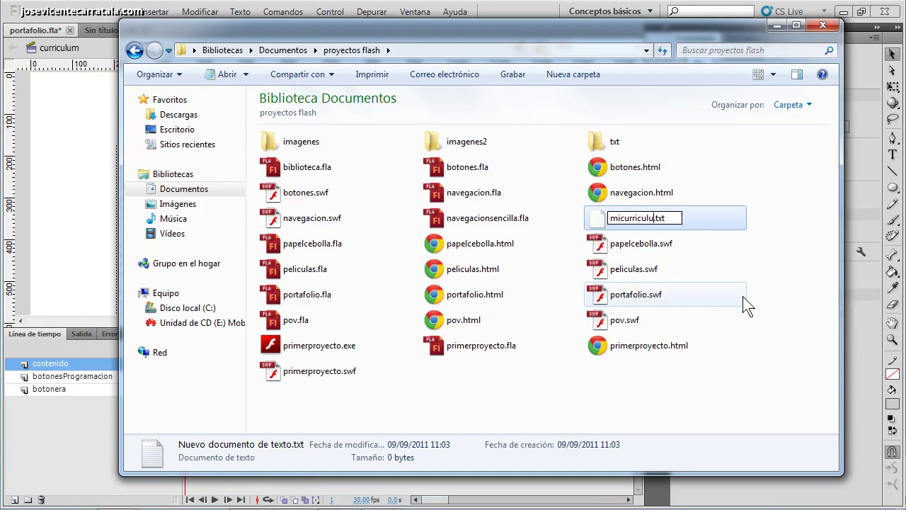
{"action": "key", "text": "Return"}
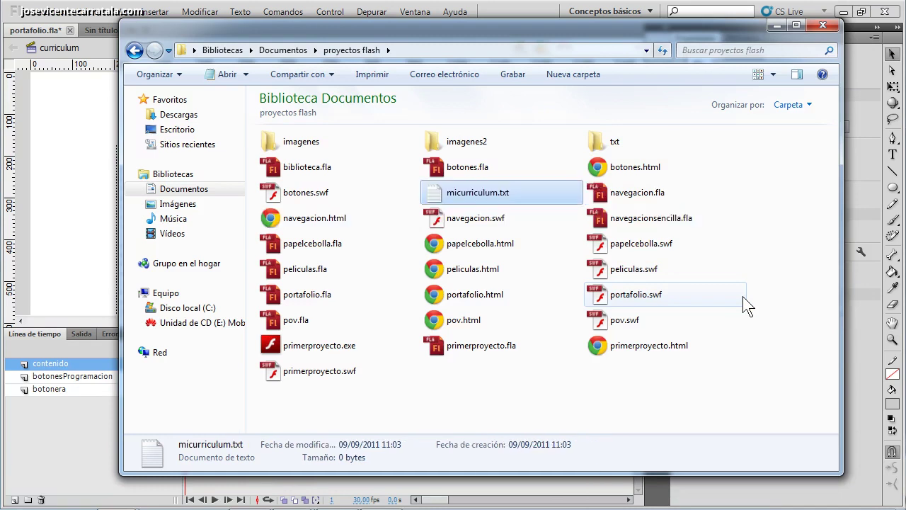
- Open micurriculum.txt and enter the author's full name, with "Creativo Multimedia" on the line below it
{"action": "double_click", "coordinate": [436, 195]}
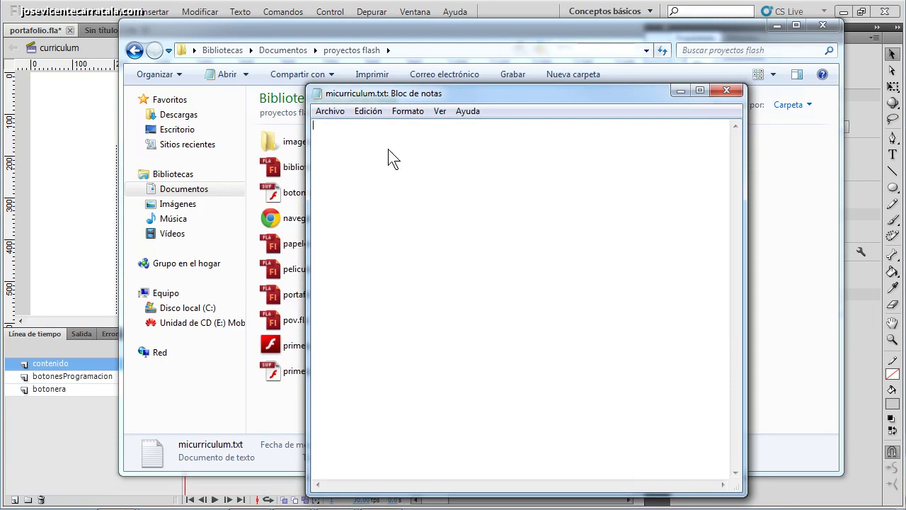
{"action": "type", "text": "Mi"}
{"action": "key", "text": "BackSpace"}
{"action": "key", "text": "BackSpace"}
{"action": "key", "text": "BackSpace"}
{"action": "type", "text": "Jose Vicente Carratala Cre"}
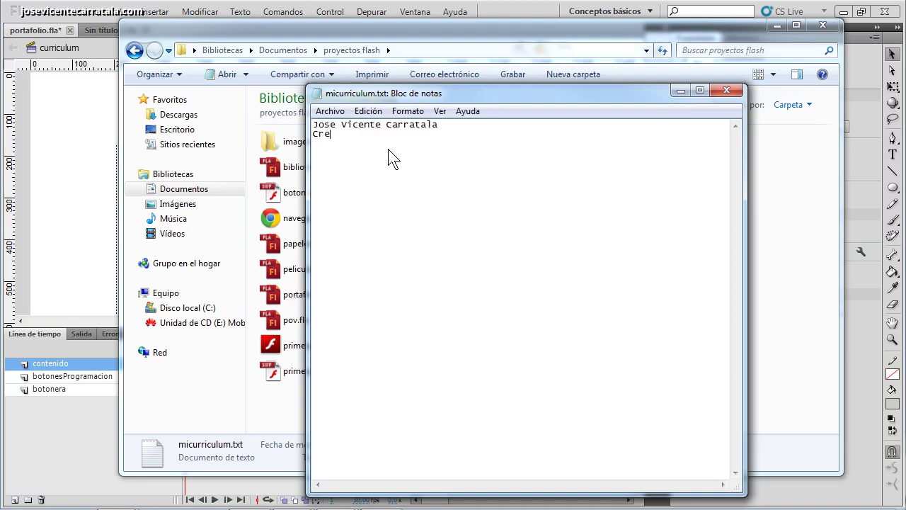
{"action": "type", "text": "ativo Multimedi"}
- Add the lines "Experiencia laboral", "Formacion" and "Datos personal" below the heading, separated from it by a blank line
{"action": "type", "text": "periencia"}
{"action": "type", "text": " l"}
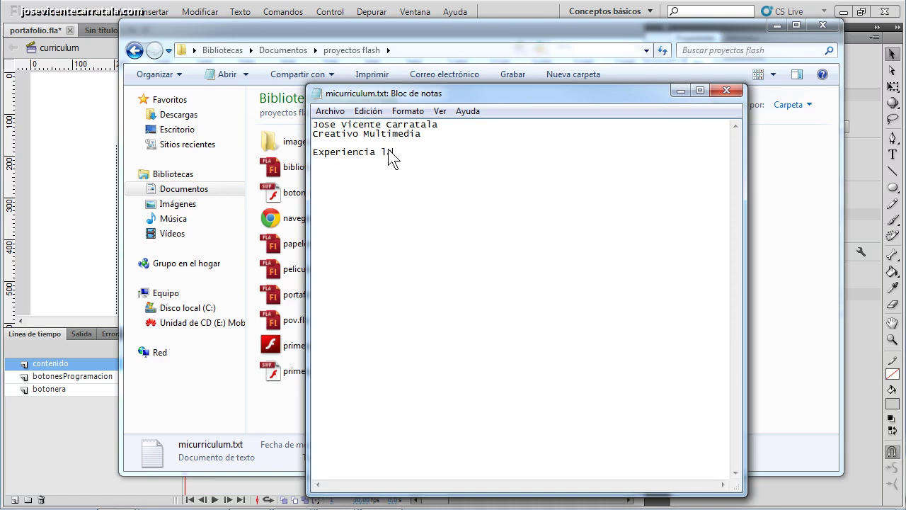
{"action": "type", "text": "aboral"}
{"action": "key", "text": "Return"}
{"action": "type", "text": "From"}
{"action": "key", "text": "BackSpace"}
{"action": "key", "text": "BackSpace"}
{"action": "key", "text": "BackSpace"}
{"action": "type", "text": "ormacio"}
{"action": "key", "text": "BackSpace"}
{"action": "key", "text": "BackSpace"}
{"action": "type", "text": "cion "}
{"action": "type", "text": "Datos pe"}
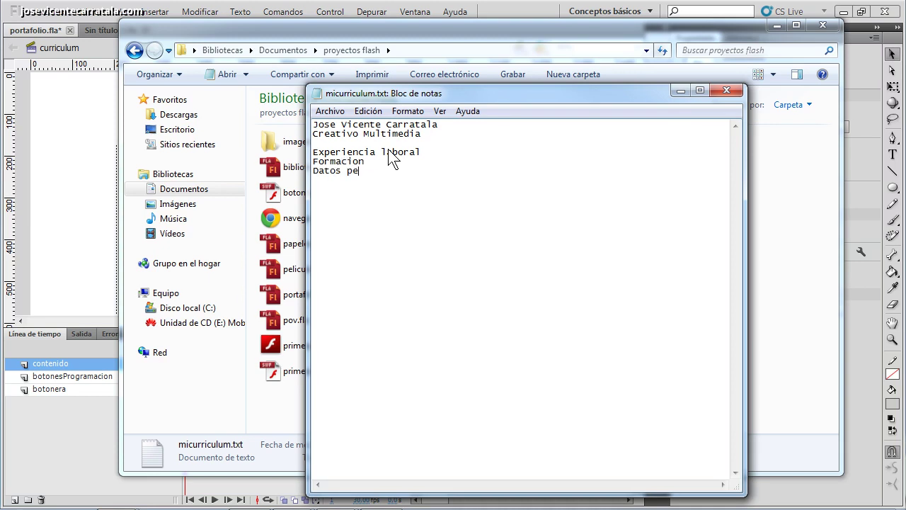
{"action": "type", "text": "rsonal"}
- Save and close micurriculum.txt, and minimize the folder window to return to Flash
{"action": "left_click", "coordinate": [330, 112]}
{"action": "left_click", "coordinate": [348, 159]}
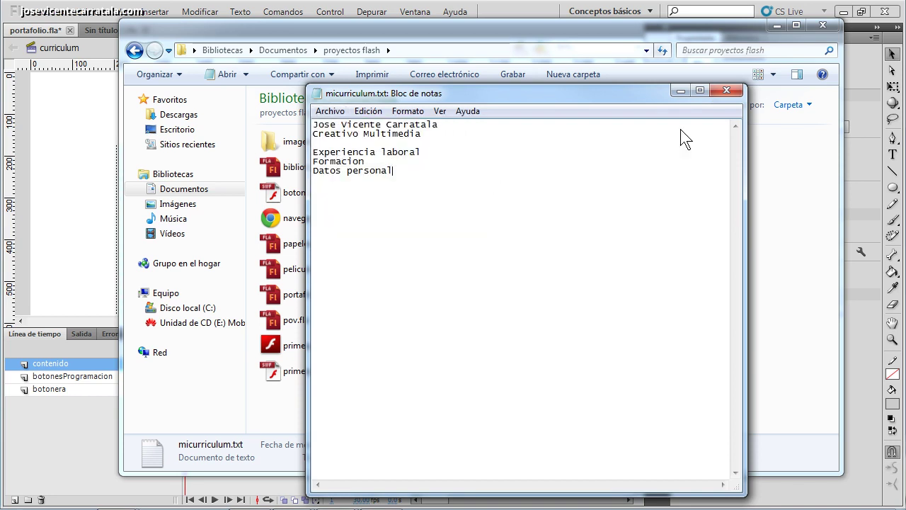
{"action": "left_click", "coordinate": [727, 89]}
{"action": "left_click", "coordinate": [775, 26]}
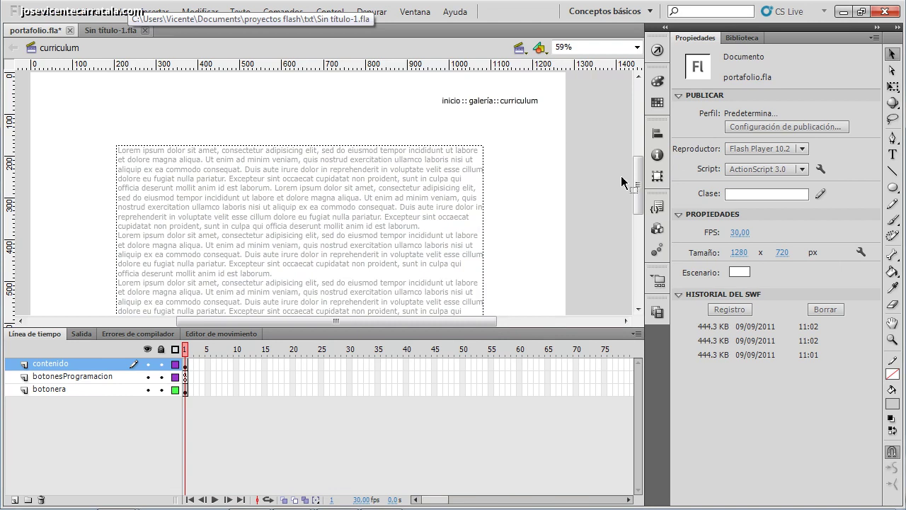
- Examine the instance name and properties of the dynamic text field in Sin título-1.fla, and return to portafolio.fla
{"action": "left_click_drag", "start_coordinate": [641, 177], "coordinate": [641, 183]}
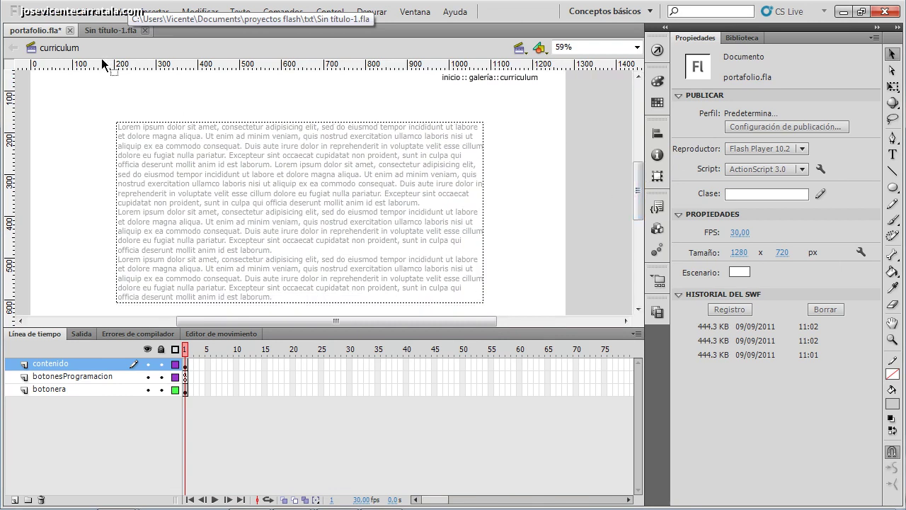
{"action": "left_click", "coordinate": [113, 29]}
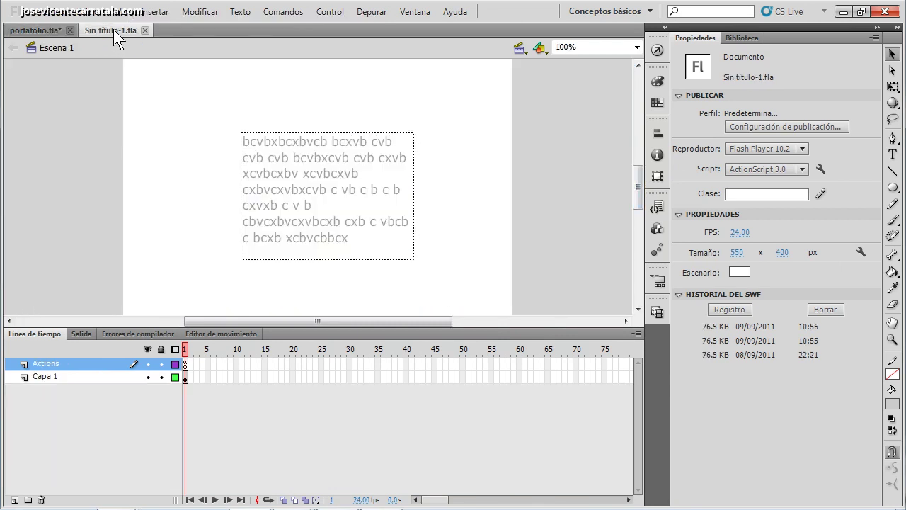
{"action": "left_click", "coordinate": [280, 160]}
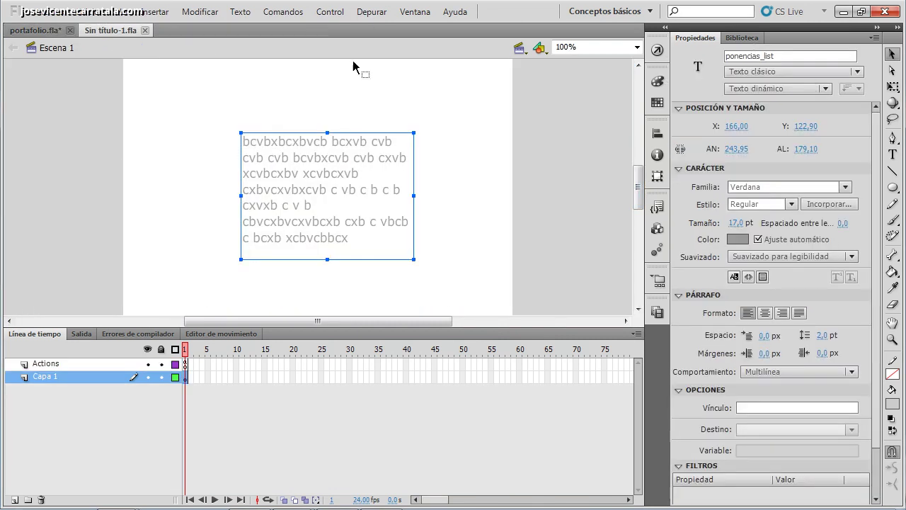
{"action": "key", "text": "ctrl+Tab"}
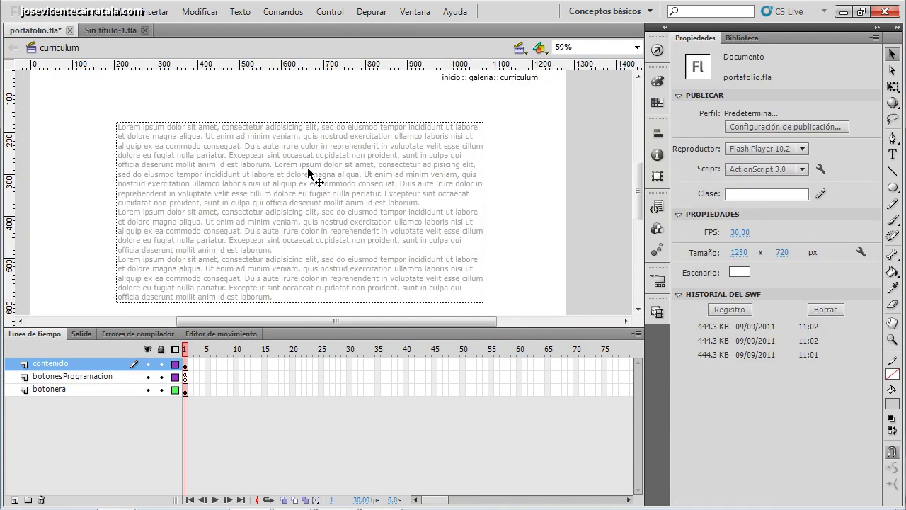
- Give the curriculum text field the instance name curriculumInstancia, and add a new layer above contenido
{"action": "left_click", "coordinate": [309, 175]}
{"action": "left_click", "coordinate": [772, 56]}
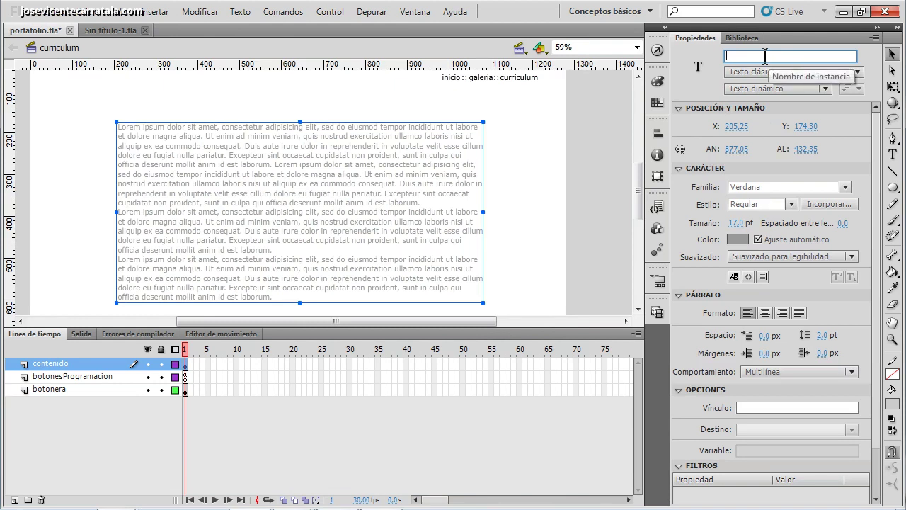
{"action": "type", "text": "curriculumInstan"}
{"action": "key", "text": "Return"}
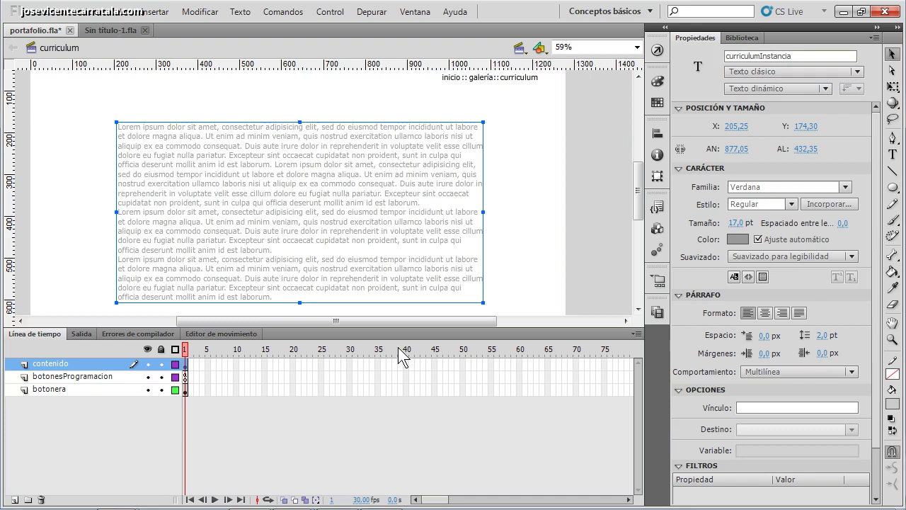
{"action": "left_click", "coordinate": [15, 499]}
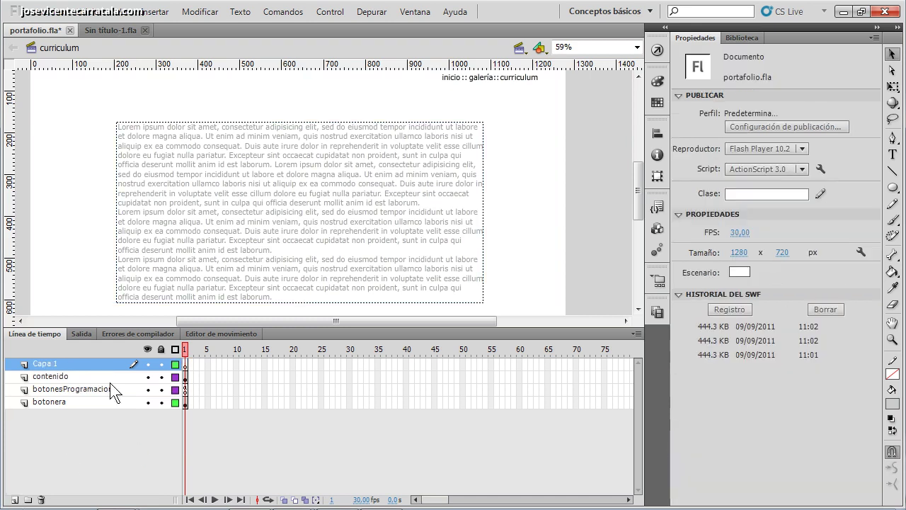
{"action": "left_click", "coordinate": [185, 364]}
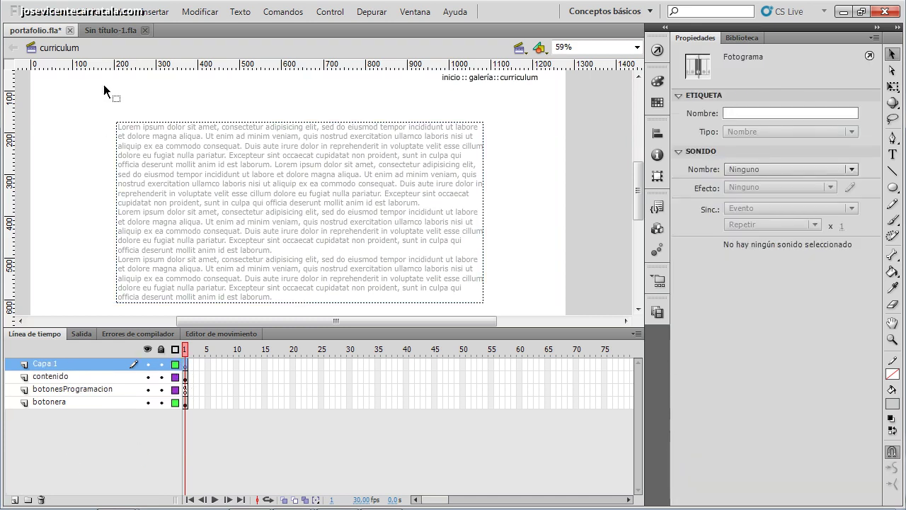
- Copy all the text-loading code from the Actions layer's first frame in Sin título-1.fla
{"action": "left_click", "coordinate": [112, 30]}
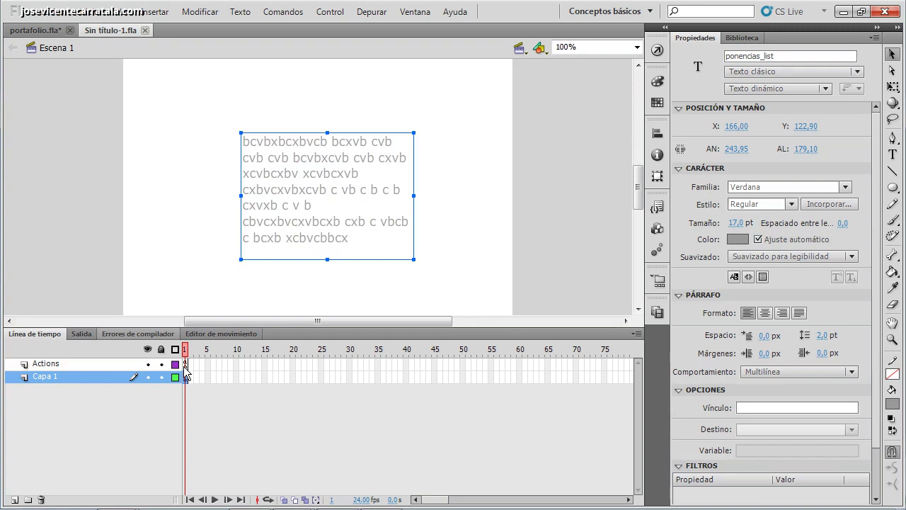
{"action": "left_click", "coordinate": [491, 233]}
{"action": "left_click", "coordinate": [657, 50]}
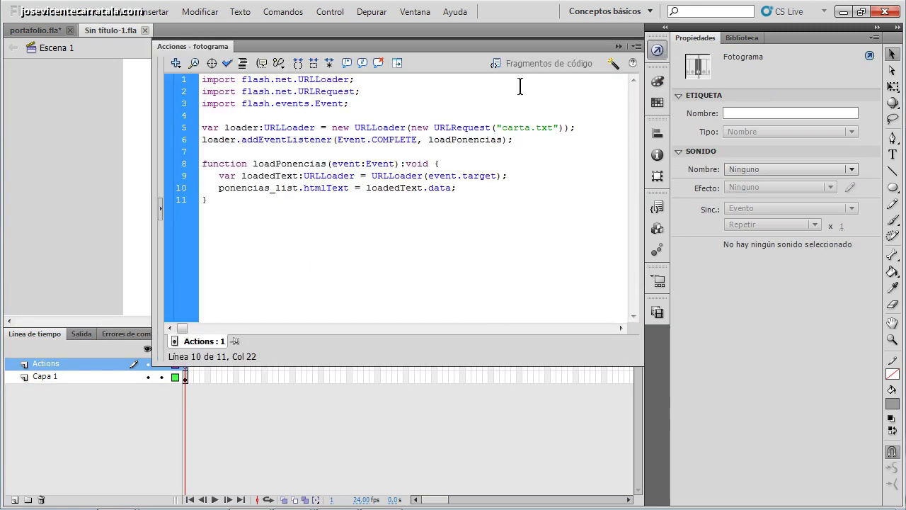
{"action": "left_click_drag", "start_coordinate": [273, 217], "coordinate": [236, 188]}
{"action": "left_click_drag", "start_coordinate": [218, 153], "coordinate": [202, 79]}
{"action": "key", "text": "ctrl+c"}
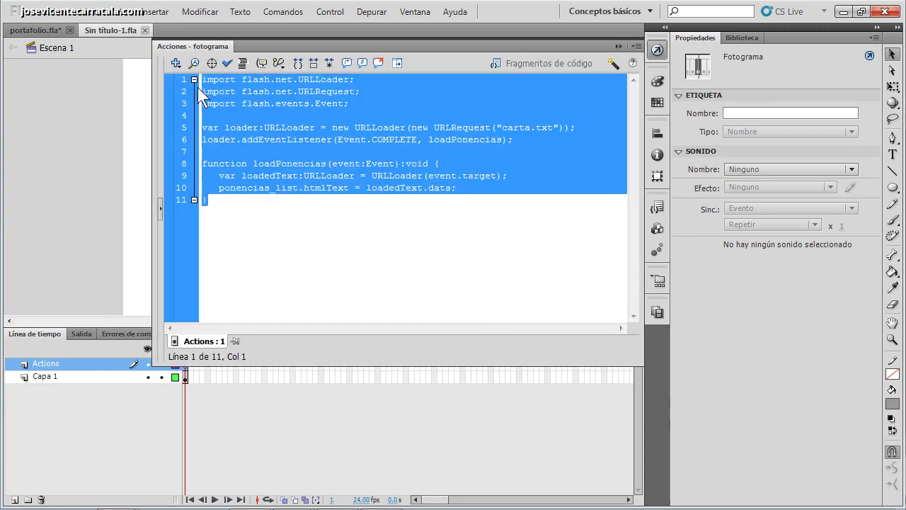
{"action": "left_click", "coordinate": [111, 101]}
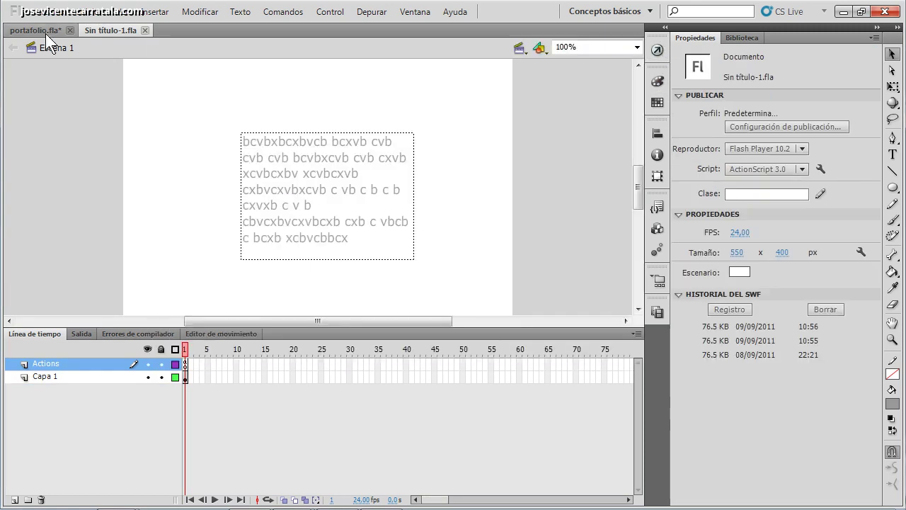
- Return to portafolio.fla and rename the new layer above contenido as importartexto
{"action": "left_click", "coordinate": [49, 34]}
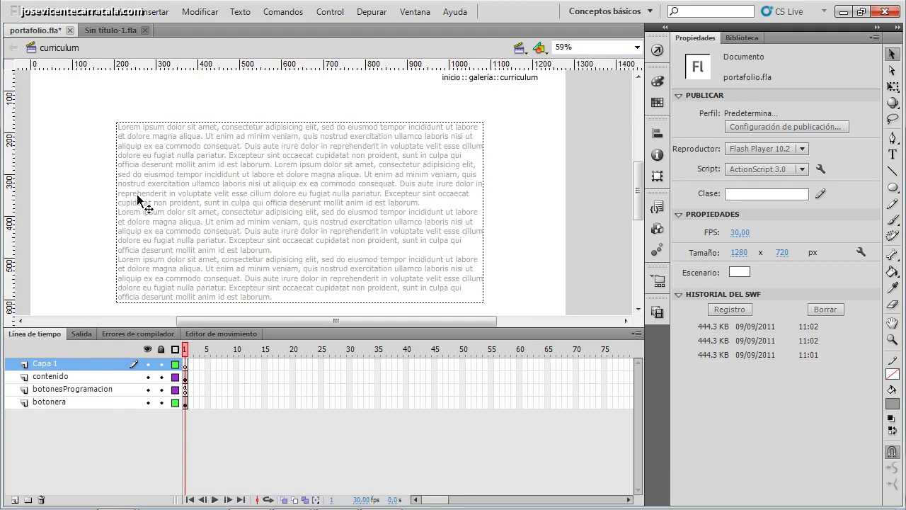
{"action": "left_click", "coordinate": [184, 364]}
{"action": "double_click", "coordinate": [55, 363]}
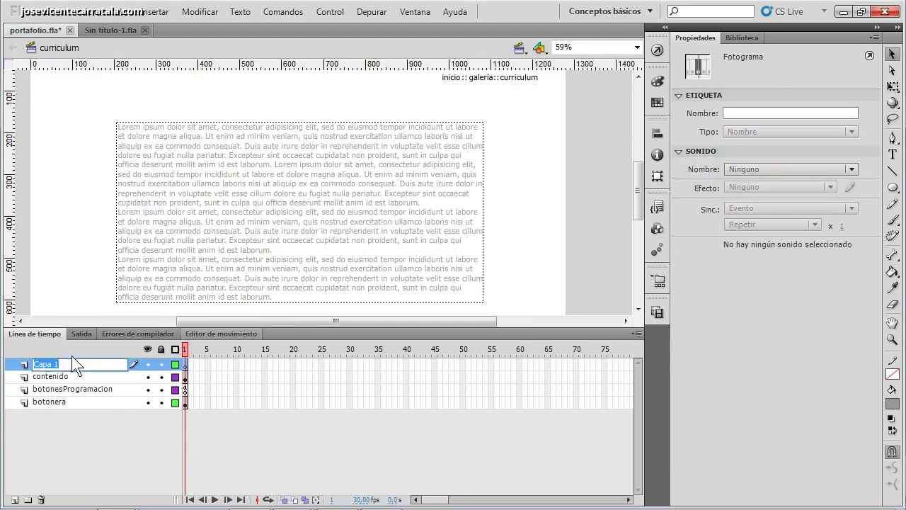
{"action": "type", "text": "importartex"}
{"action": "key", "text": "Return"}
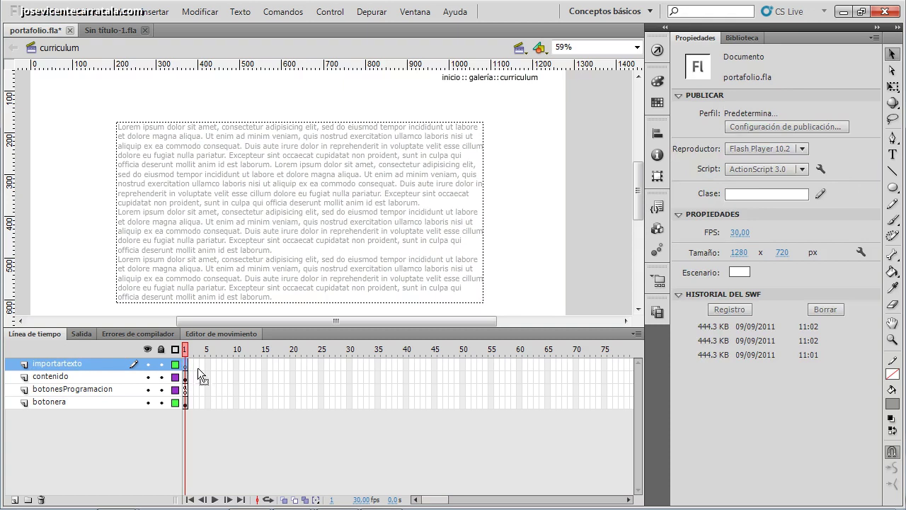
- Paste the copied text-loading code into the actions of the importartexto layer's first frame
{"action": "left_click", "coordinate": [198, 369]}
{"action": "left_click", "coordinate": [658, 50]}
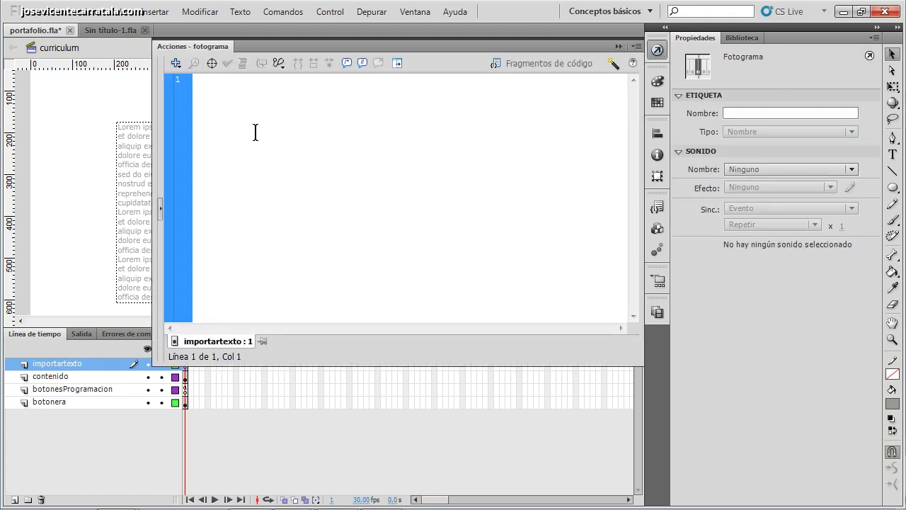
{"action": "key", "text": "ctrl+v"}
{"action": "left_click", "coordinate": [269, 151]}
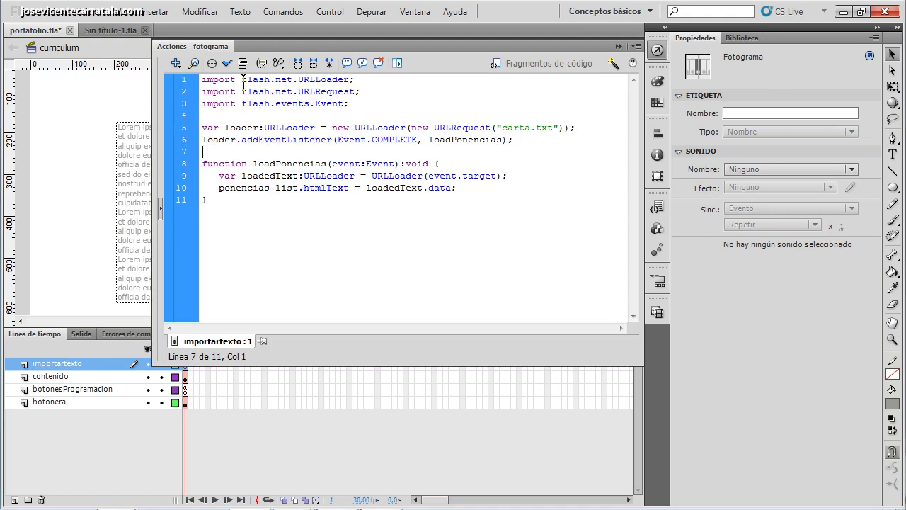
- Examine the three import statements and the URLLoader declaration in the pasted code
{"action": "left_click_drag", "start_coordinate": [243, 85], "coordinate": [350, 80]}
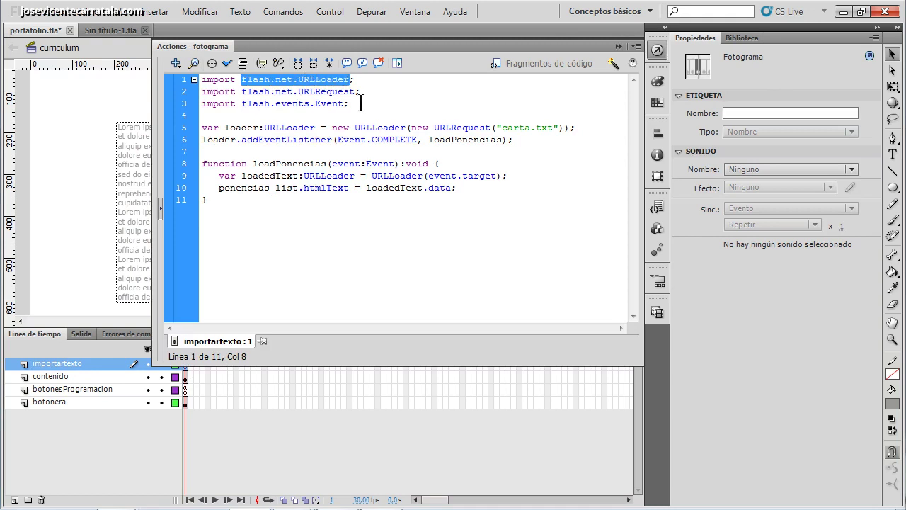
{"action": "left_click", "coordinate": [327, 93]}
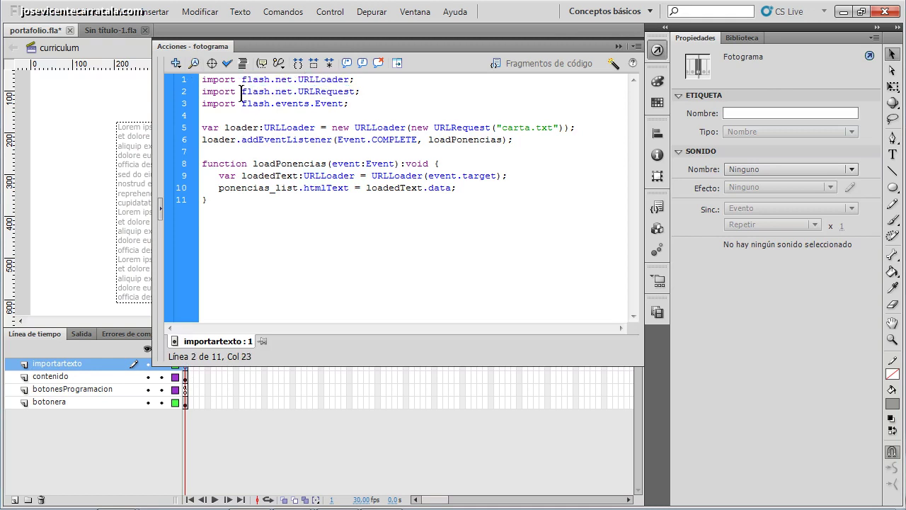
{"action": "left_click_drag", "start_coordinate": [241, 93], "coordinate": [357, 92]}
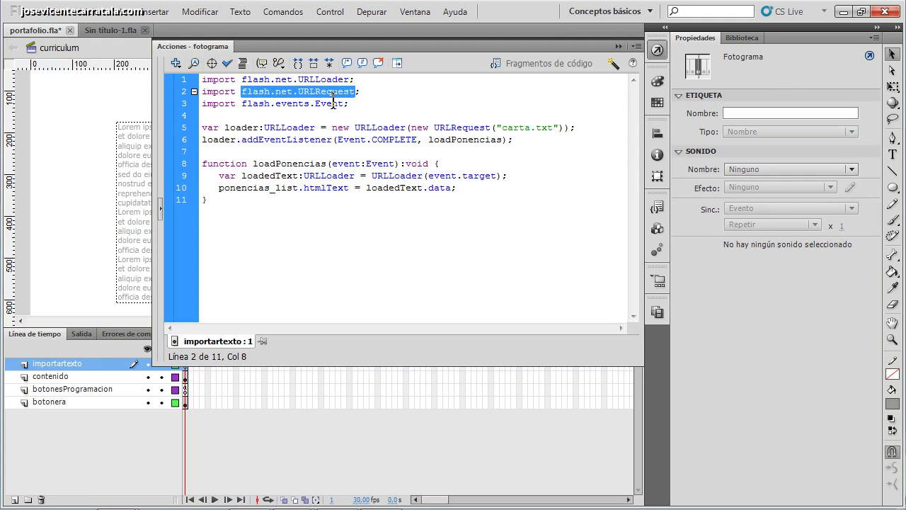
{"action": "left_click_drag", "start_coordinate": [242, 103], "coordinate": [328, 113]}
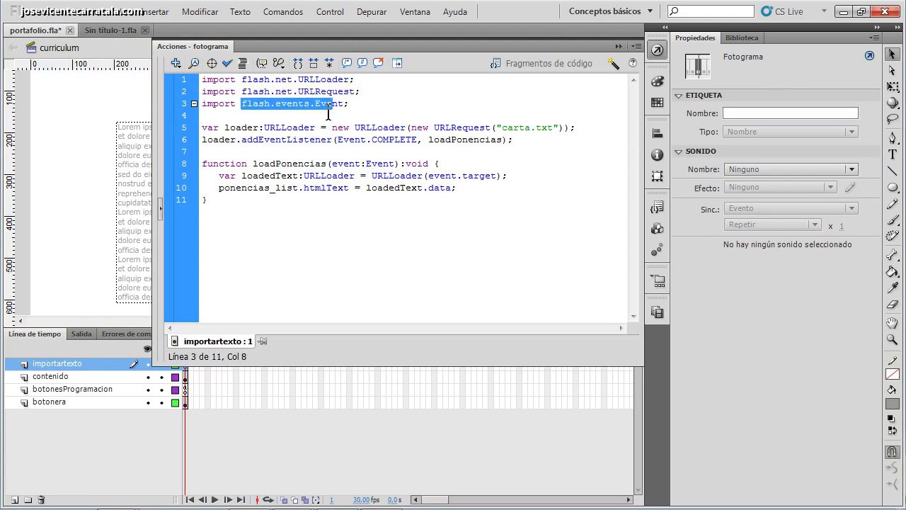
{"action": "left_click", "coordinate": [299, 130]}
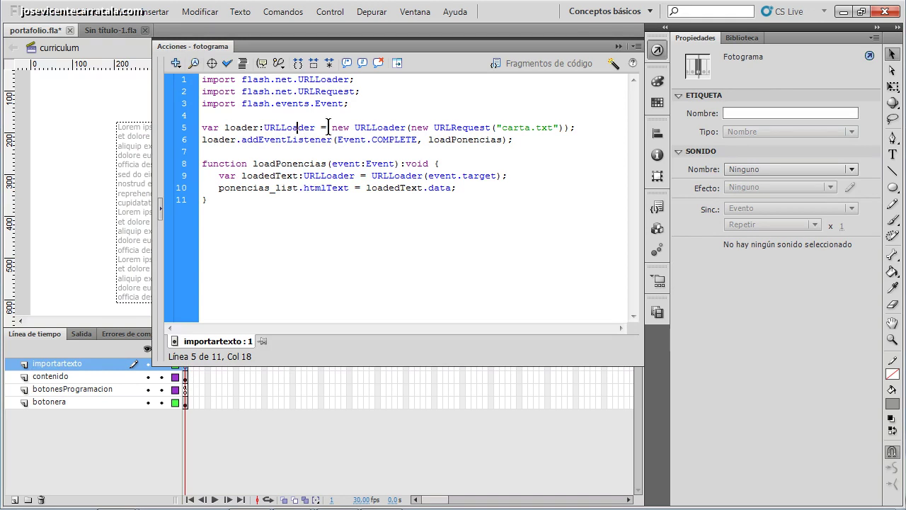
{"action": "left_click_drag", "start_coordinate": [325, 128], "coordinate": [406, 134]}
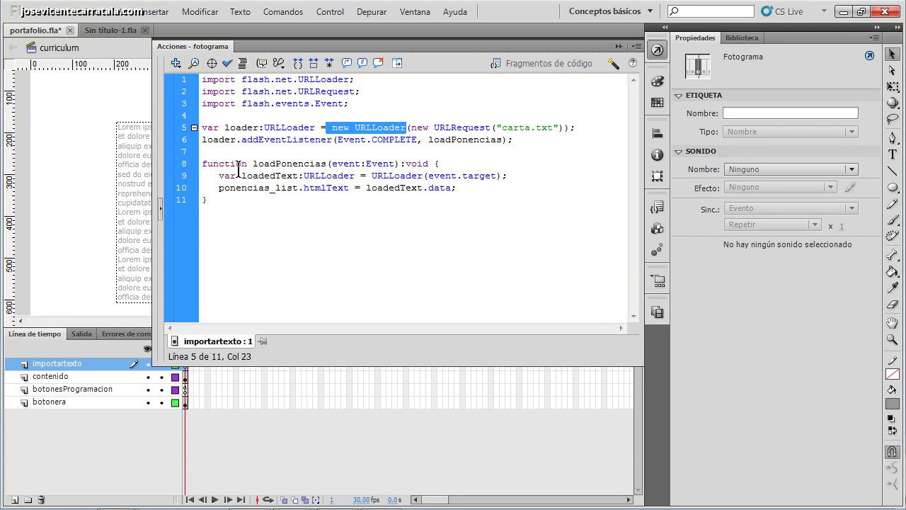
- Change the file requested by URLRequest on line 5 to "micurriculum.txt"
{"action": "left_click", "coordinate": [533, 128]}
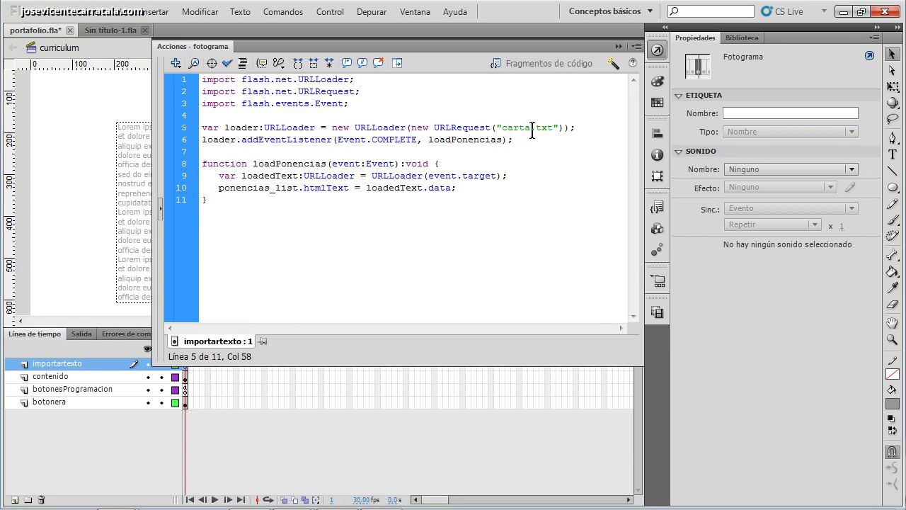
{"action": "left_click_drag", "start_coordinate": [533, 128], "coordinate": [502, 128]}
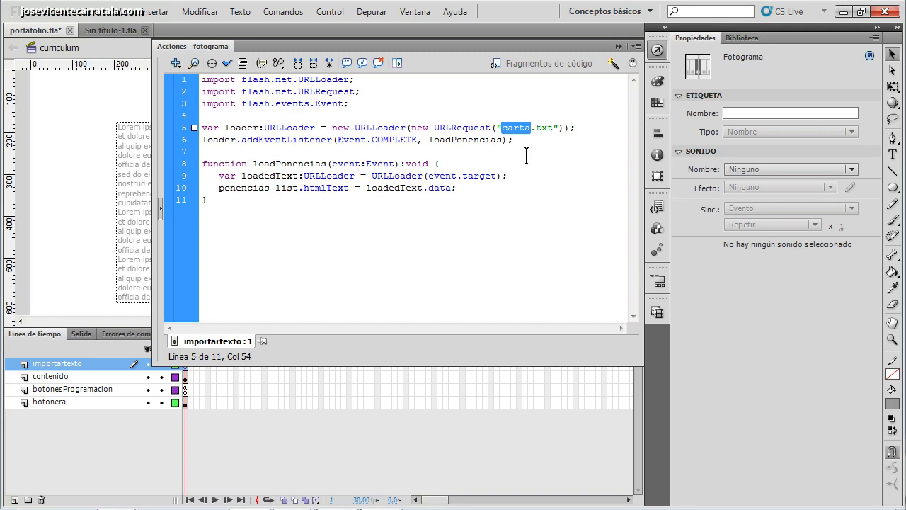
{"action": "type", "text": "micurri"}
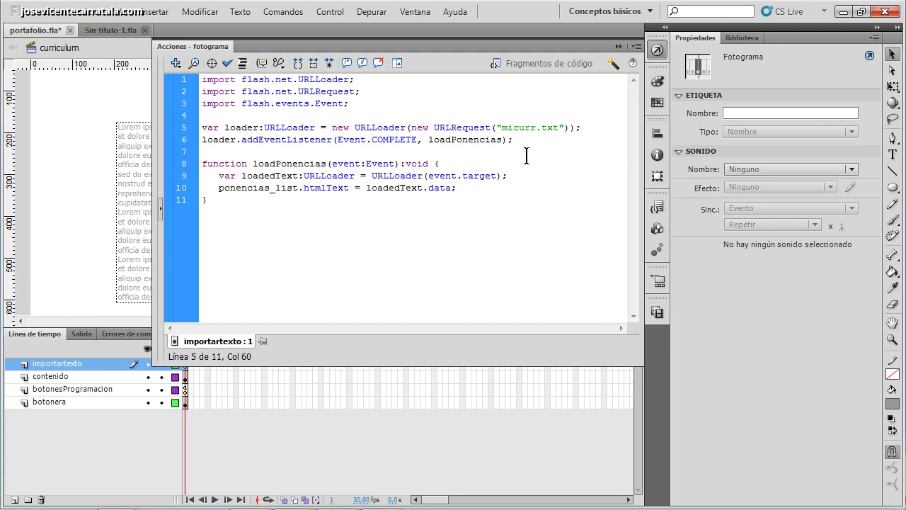
{"action": "type", "text": "culum"}
- Check the text field's instance name on the stage, and replace ponencias_list with curriculumInstancia on line 10 of the importartexto code
{"action": "left_click", "coordinate": [107, 198]}
{"action": "left_click", "coordinate": [190, 177]}
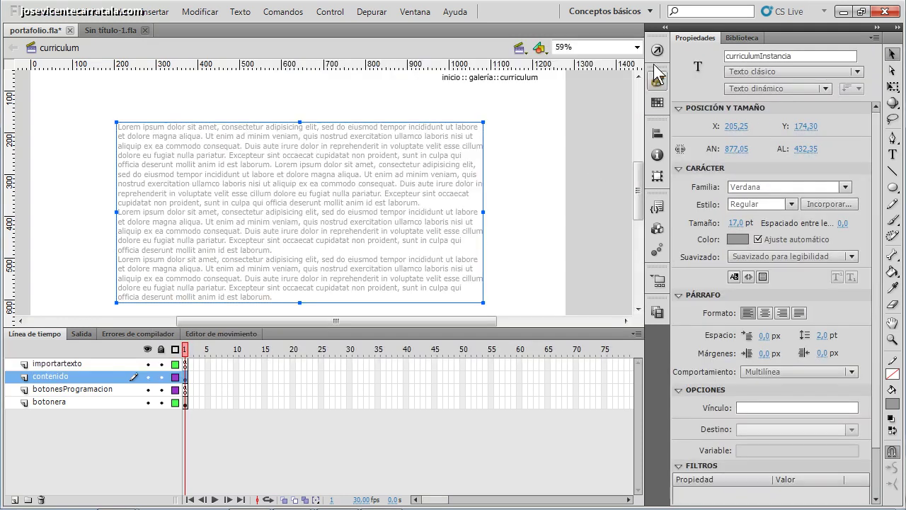
{"action": "left_click", "coordinate": [185, 364]}
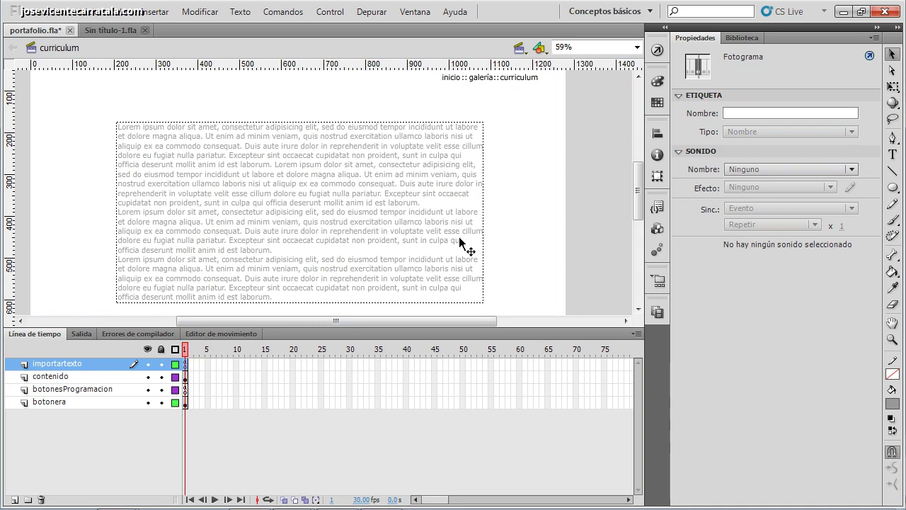
{"action": "left_click", "coordinate": [657, 50]}
{"action": "left_click", "coordinate": [281, 187]}
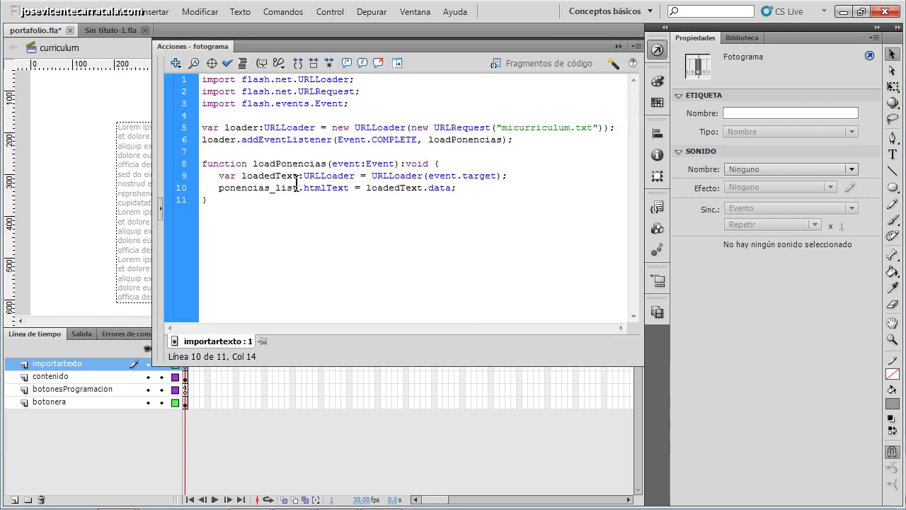
{"action": "left_click_drag", "start_coordinate": [299, 188], "coordinate": [220, 188]}
{"action": "type", "text": "curricu"}
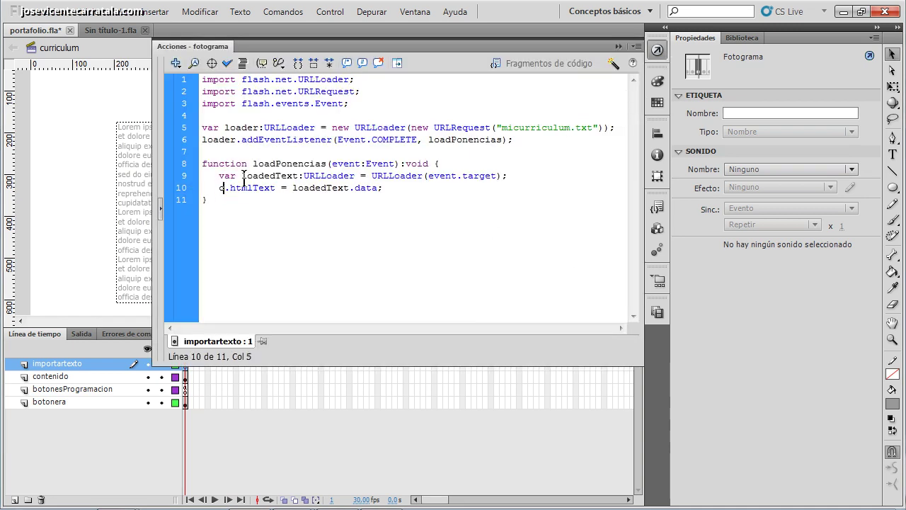
{"action": "type", "text": "lumInstancia"}
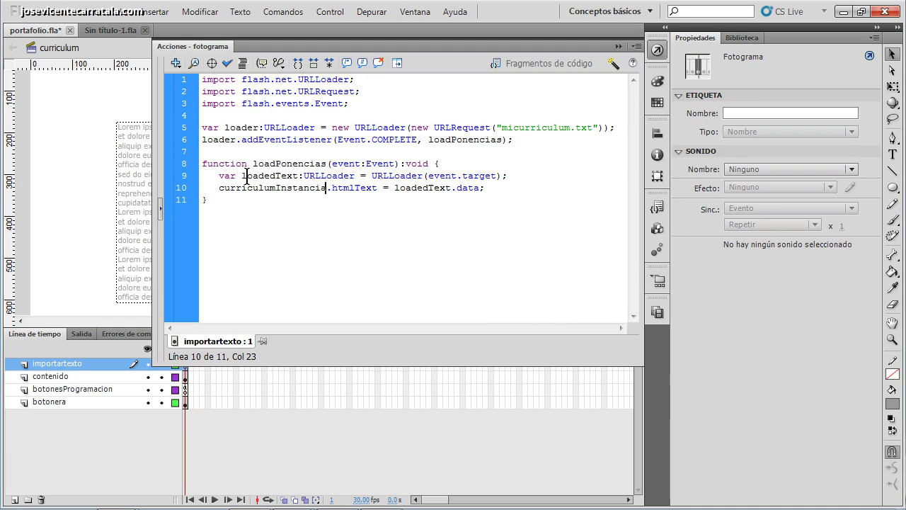
{"action": "left_click", "coordinate": [313, 190]}
- Rename the loadPonencias function on line 8 as loadCurriculum
{"action": "left_click", "coordinate": [304, 164]}
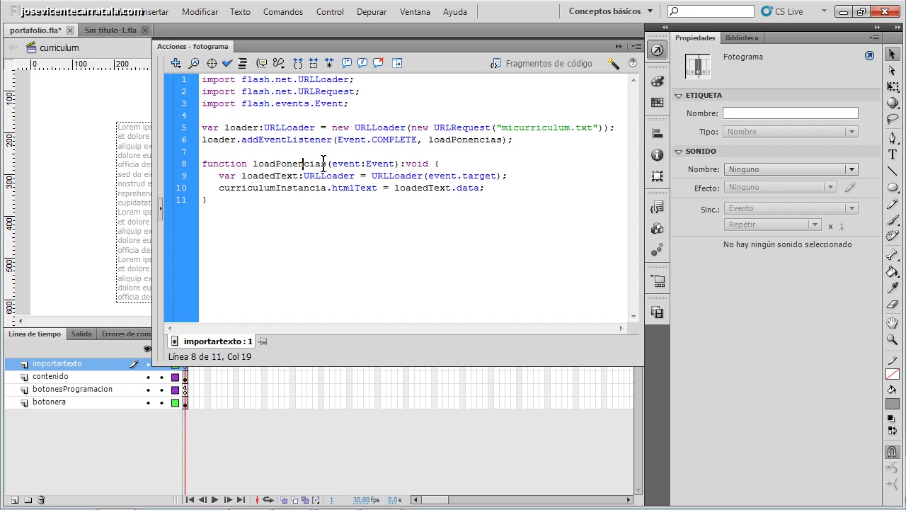
{"action": "left_click_drag", "start_coordinate": [326, 164], "coordinate": [275, 163]}
{"action": "type", "text": "Curriculum"}
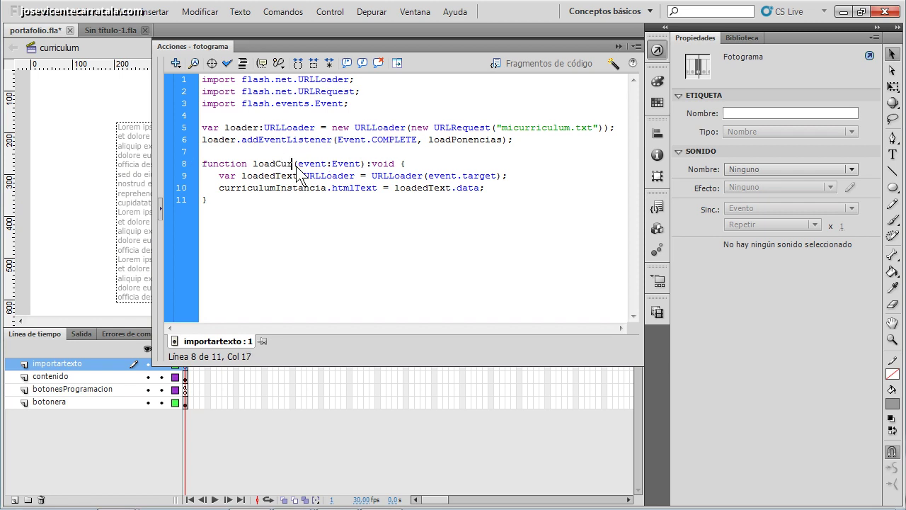